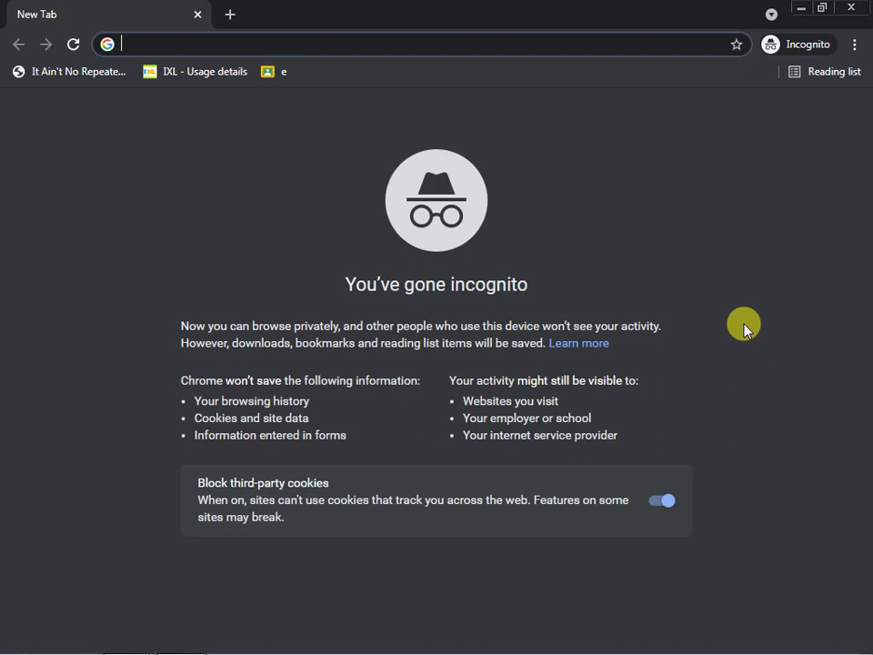
# Load the google.com home page in the incognito window
pyautogui.write('google')
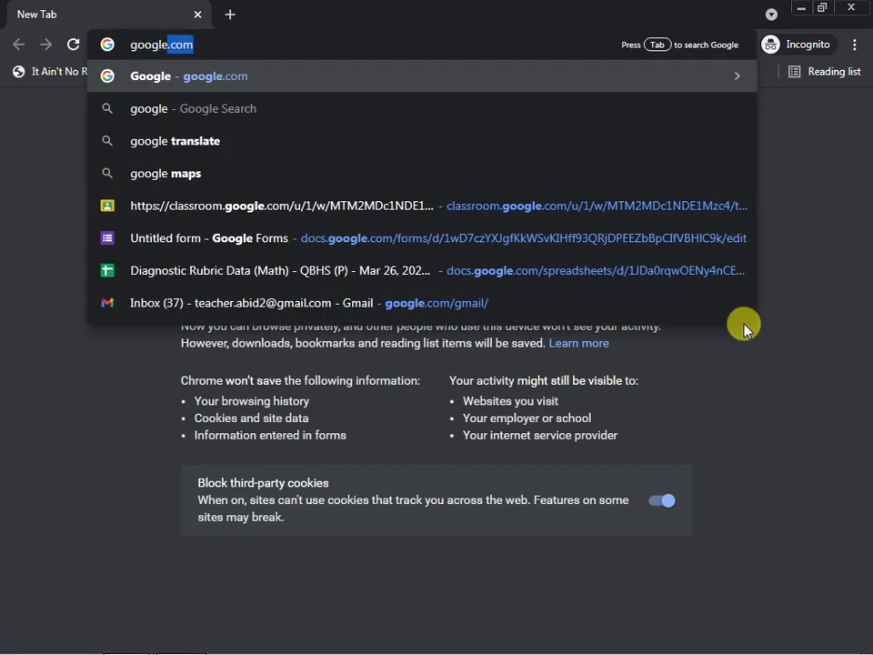
pyautogui.write('.com')
pyautogui.press('Return')
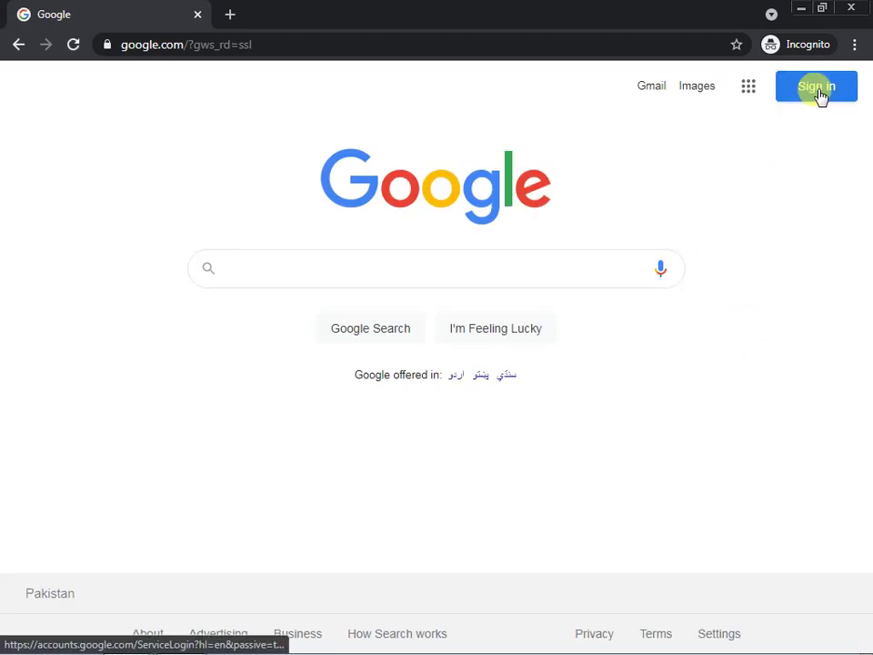
# Sign in to Google with the account's e-mail and password
pyautogui.click(804, 101)
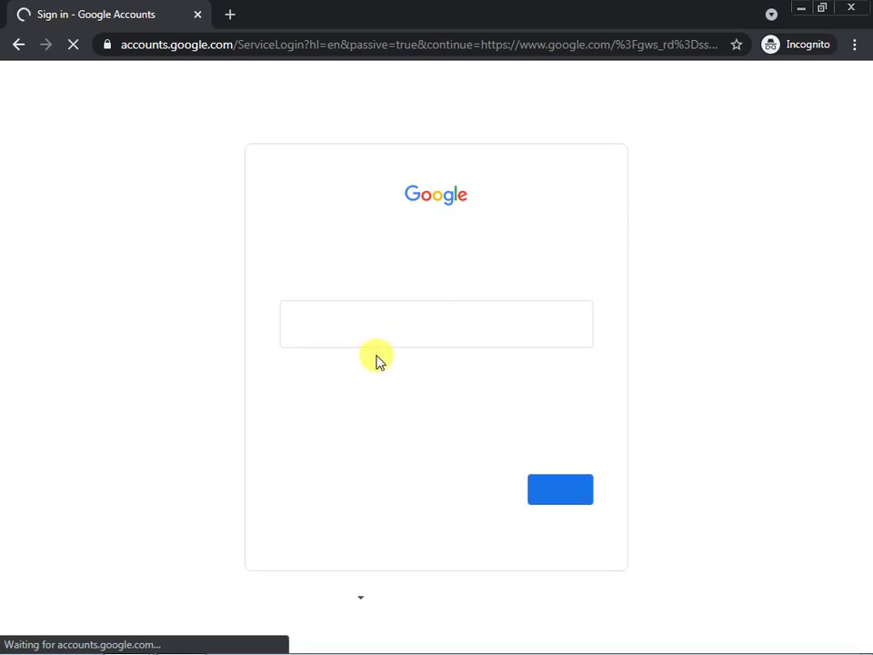
pyautogui.write('teacher')
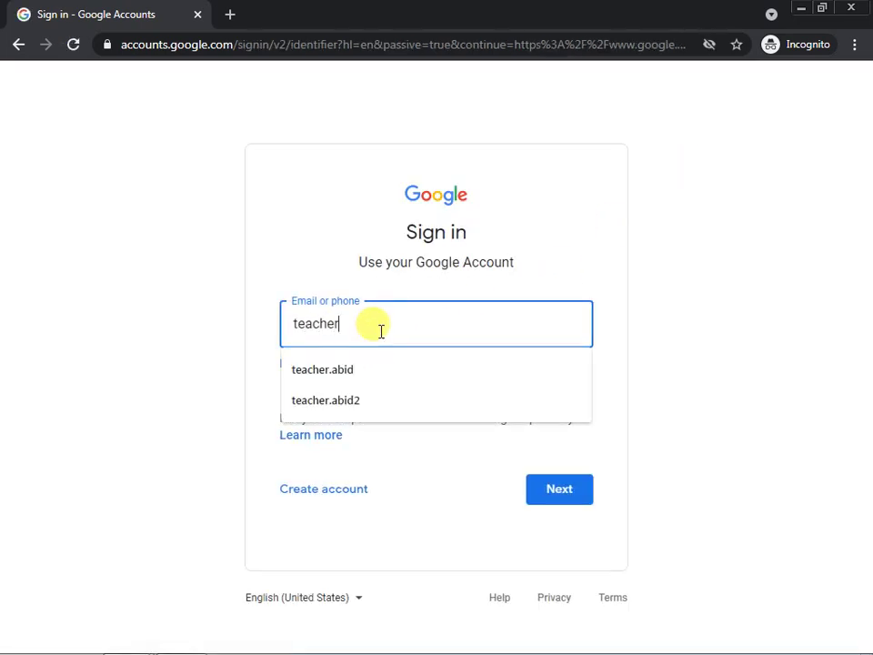
pyautogui.press('Down')
pyautogui.press('Return')
pyautogui.press('Return')
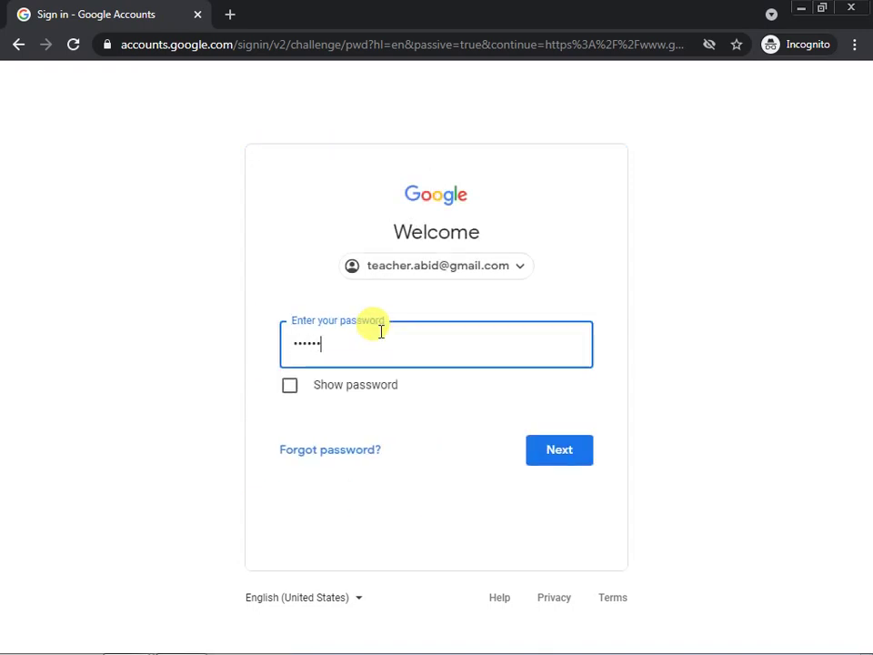
pyautogui.write('•••')
pyautogui.press('Return')
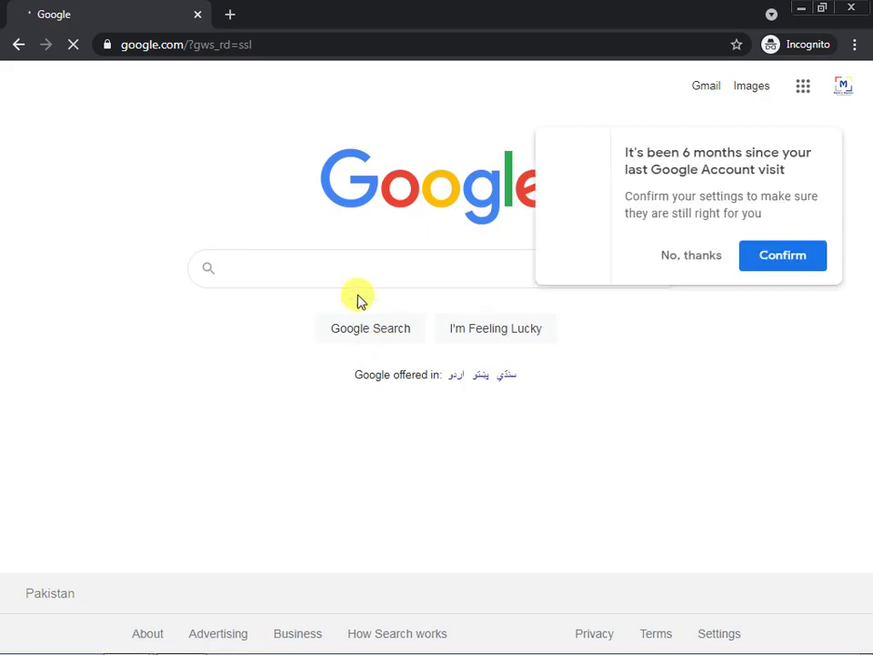
# Dismiss the account-settings reminder and launch Google Forms from the Google apps grid
pyautogui.click(693, 255)
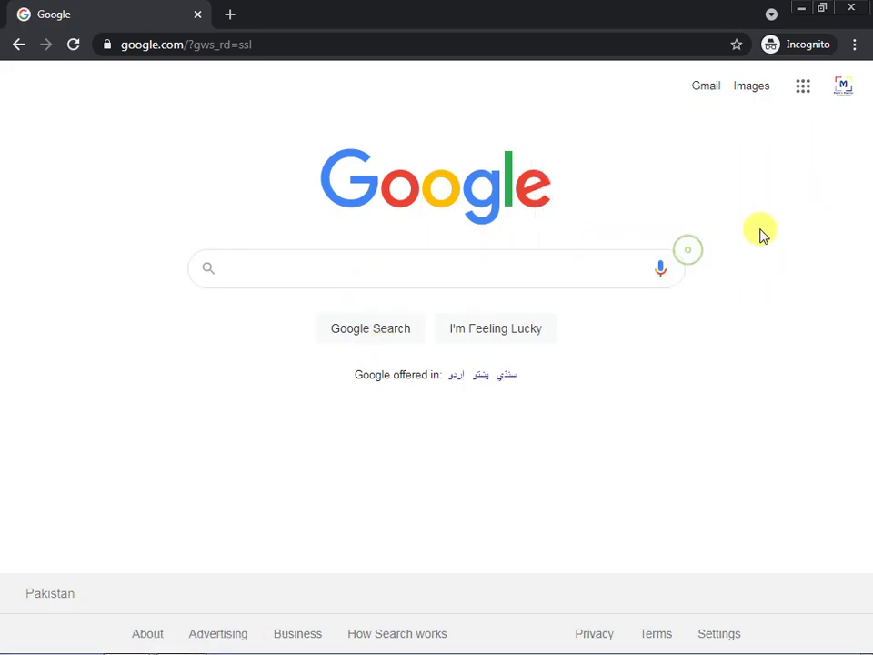
pyautogui.click(804, 89)
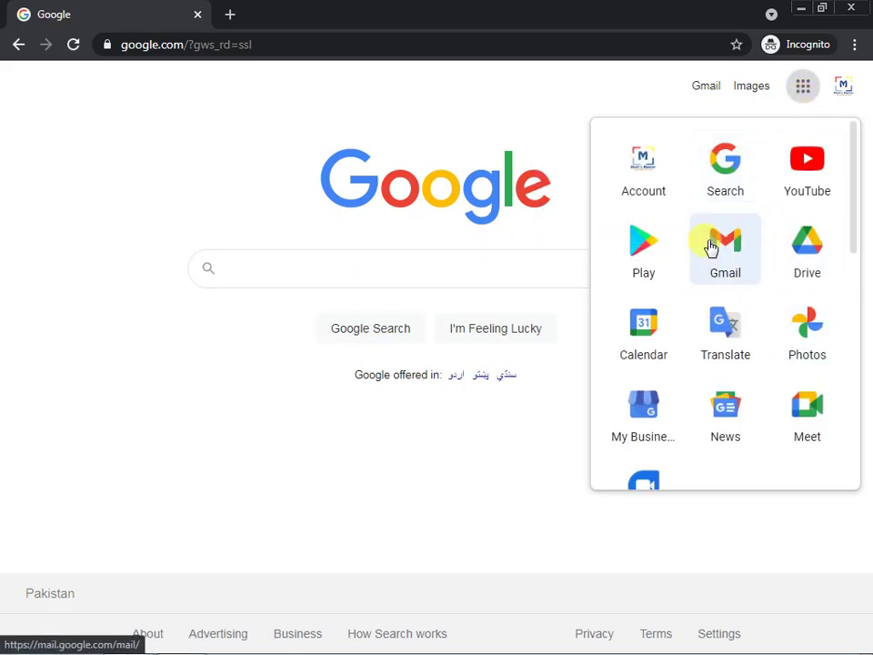
pyautogui.click(578, 173)
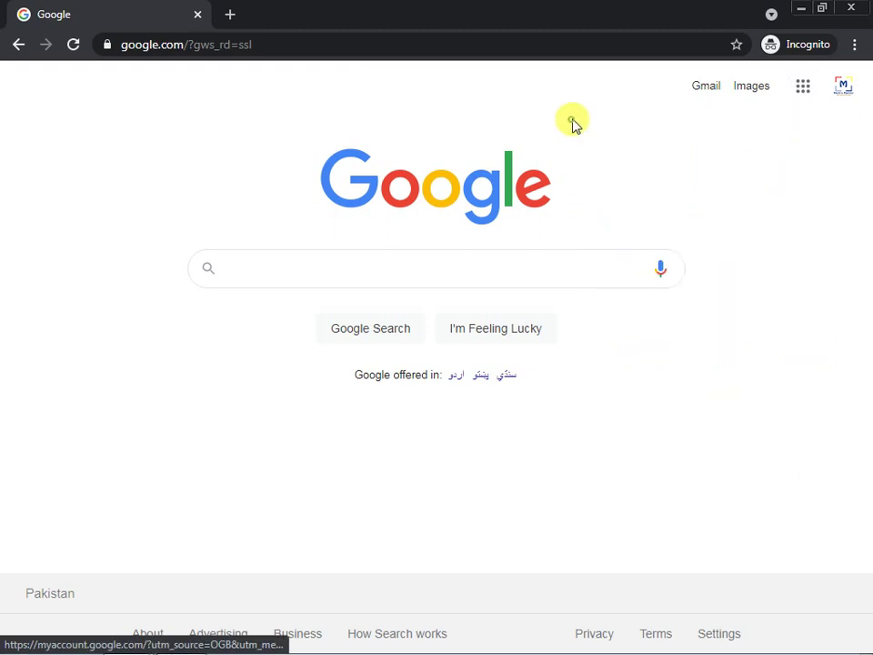
pyautogui.click(812, 100)
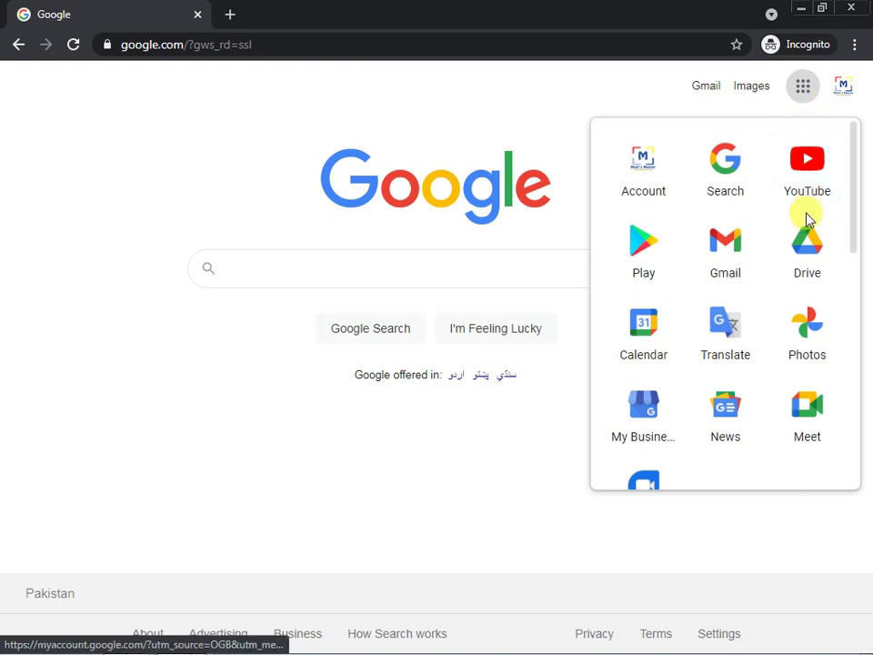
pyautogui.scroll(-4, 808, 229)
pyautogui.scroll(4, 808, 229)
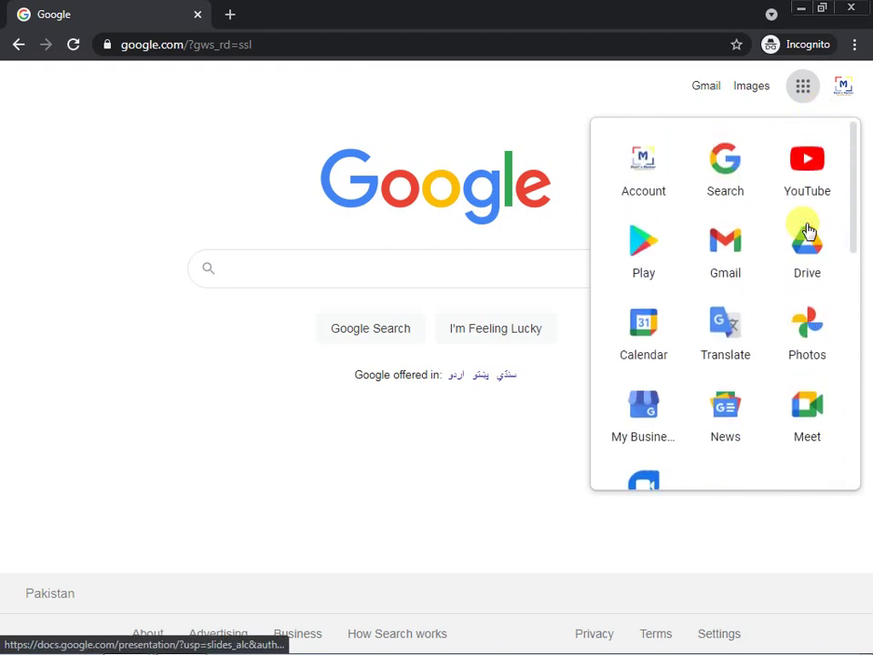
pyautogui.scroll(-1, 805, 237)
pyautogui.scroll(1, 805, 241)
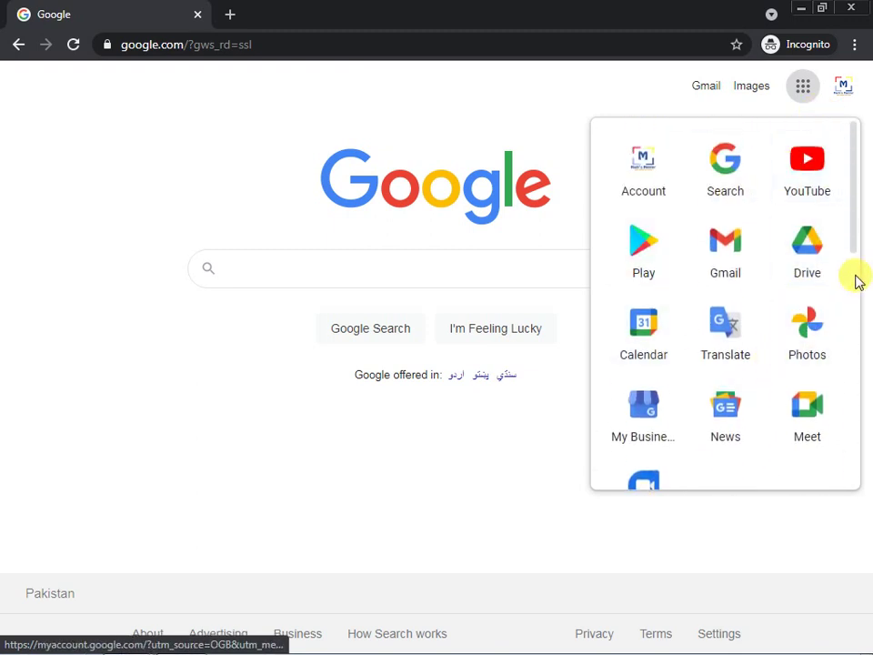
pyautogui.scroll(-6, 841, 278)
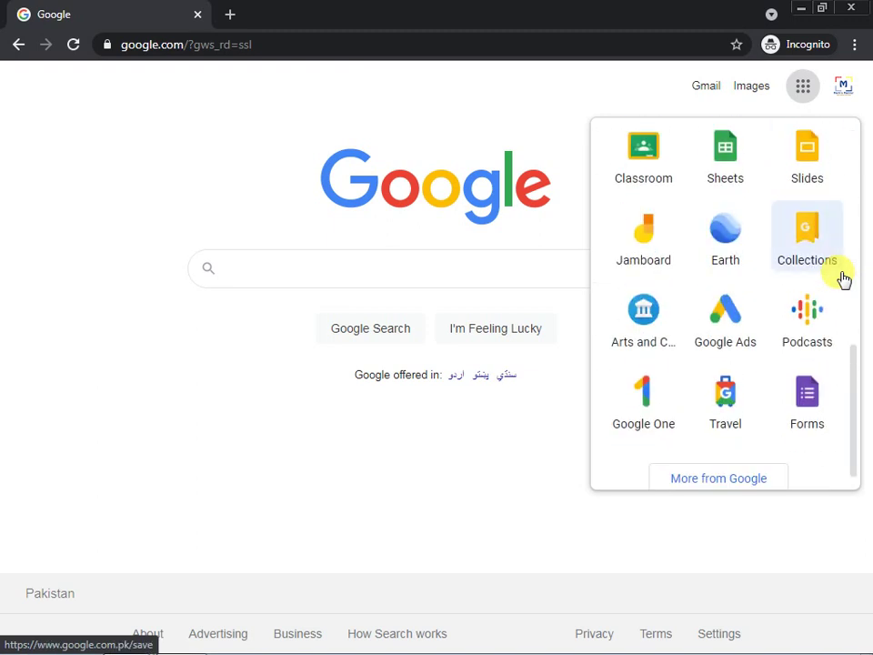
pyautogui.click(808, 401)
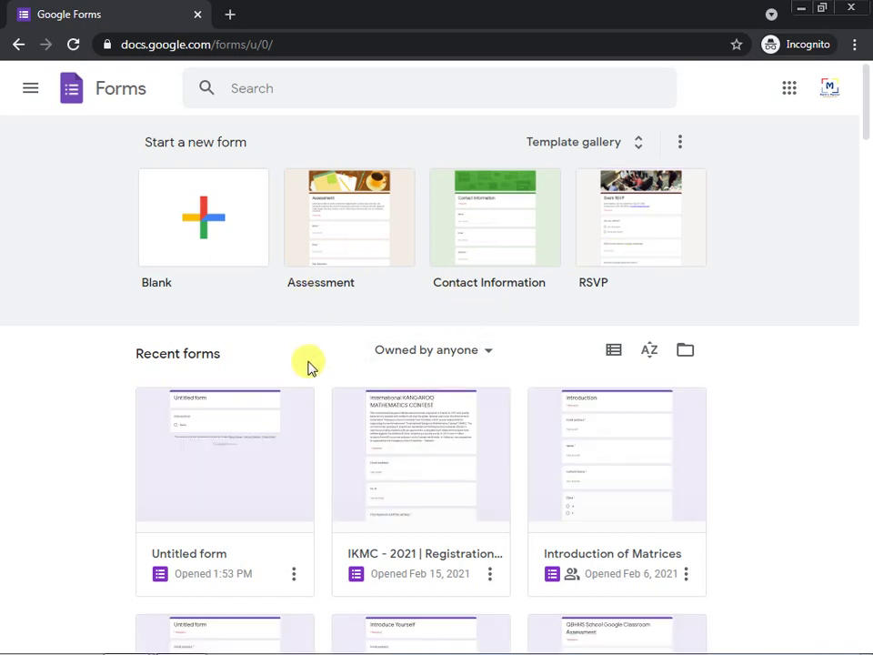
# Create a blank form and select its 'Untitled form' name for renaming
pyautogui.click(200, 239)
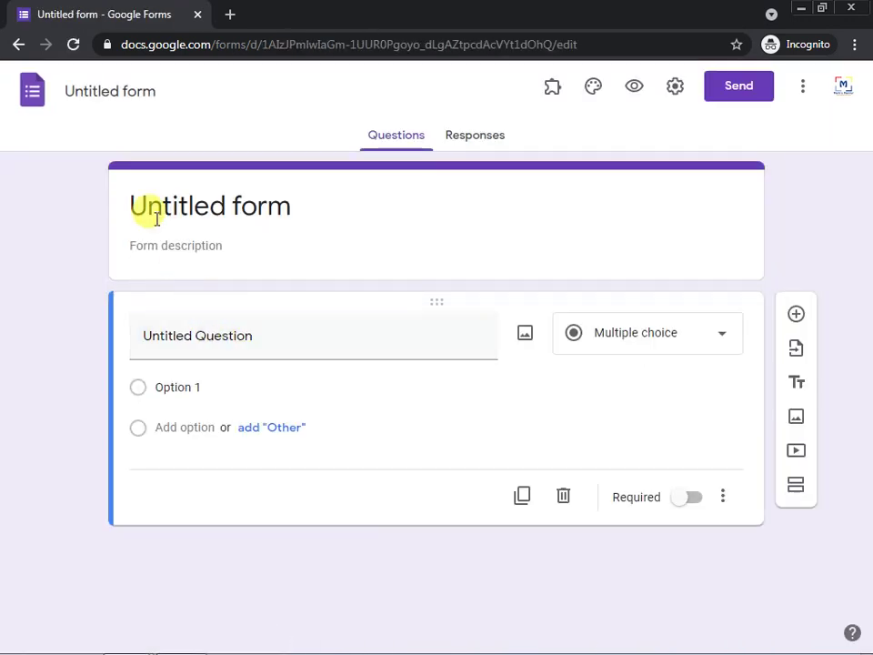
pyautogui.click(107, 90)
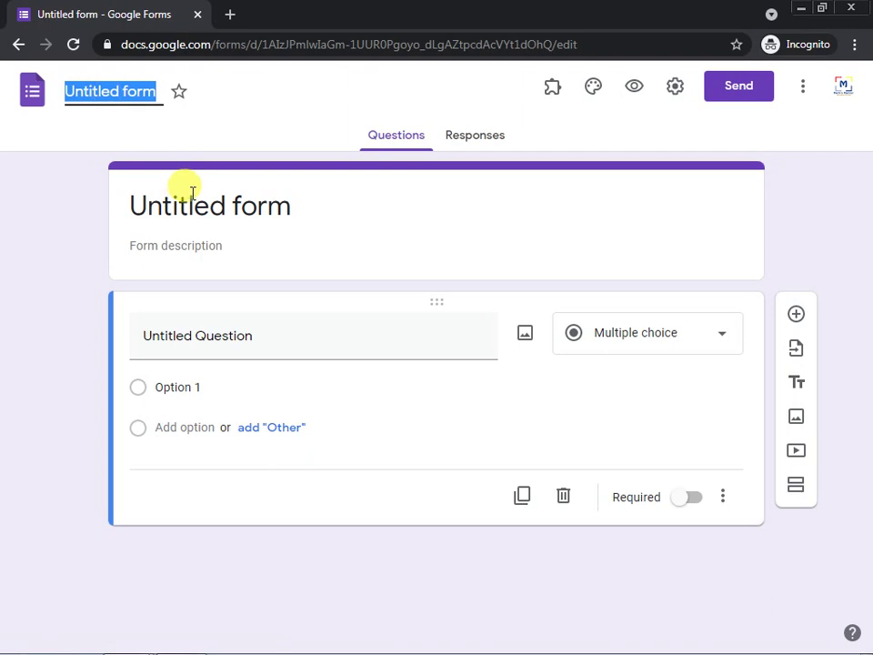
# Rename the untitled form to 'Favorite Sport'
pyautogui.write('Fou')
pyautogui.press('BackSpace')
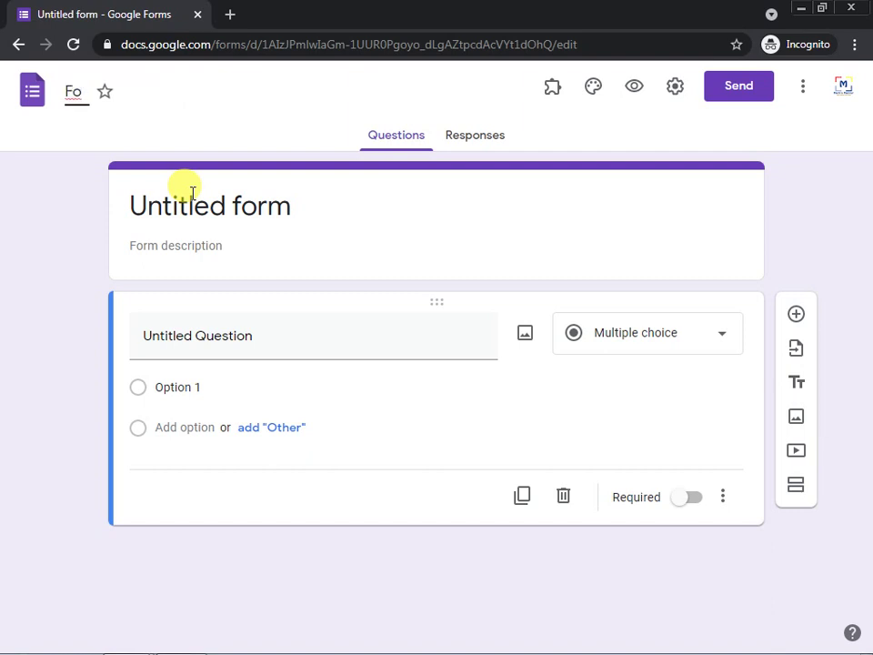
pyautogui.press('BackSpace')
pyautogui.write('avorite')
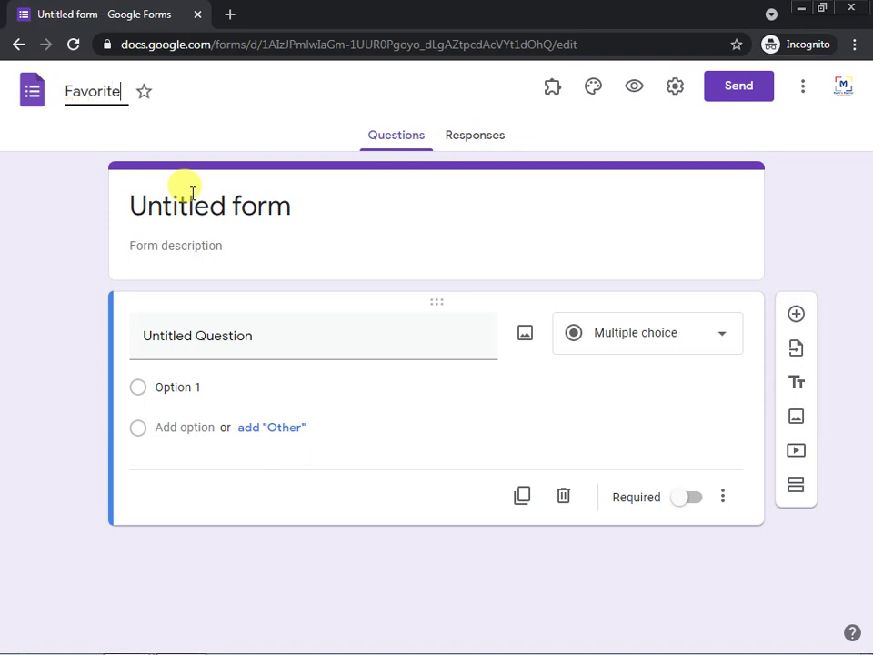
pyautogui.write(' Sport')
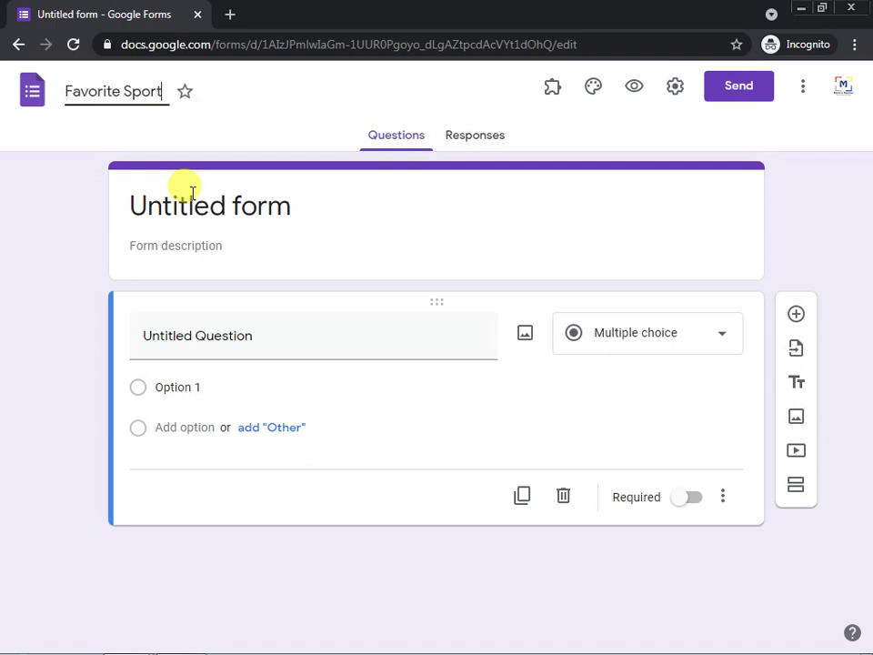
pyautogui.click(228, 211)
pyautogui.click(268, 200)
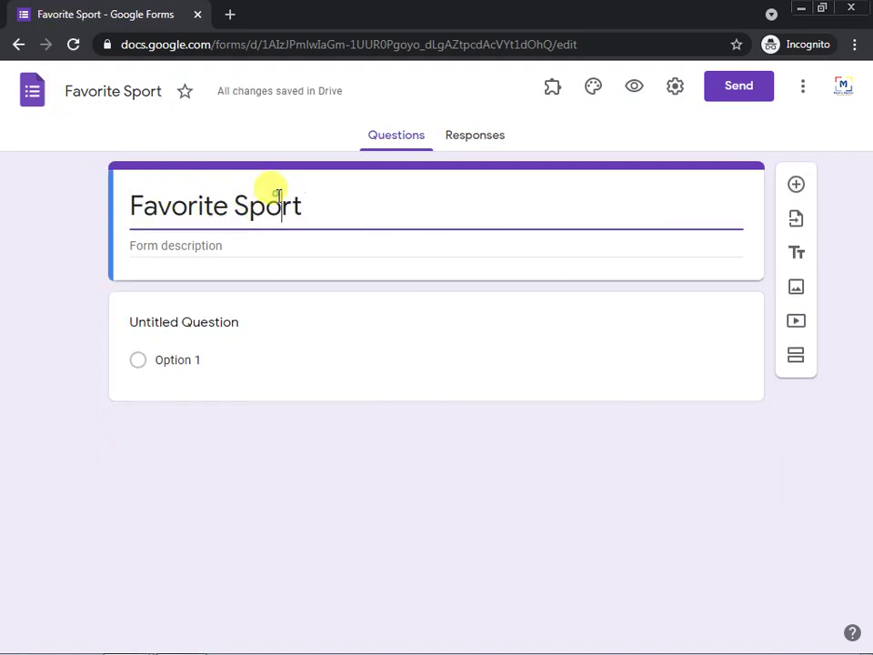
pyautogui.hotkey('shift', 'End')
pyautogui.moveTo(241, 201); pyautogui.dragTo(143, 205)
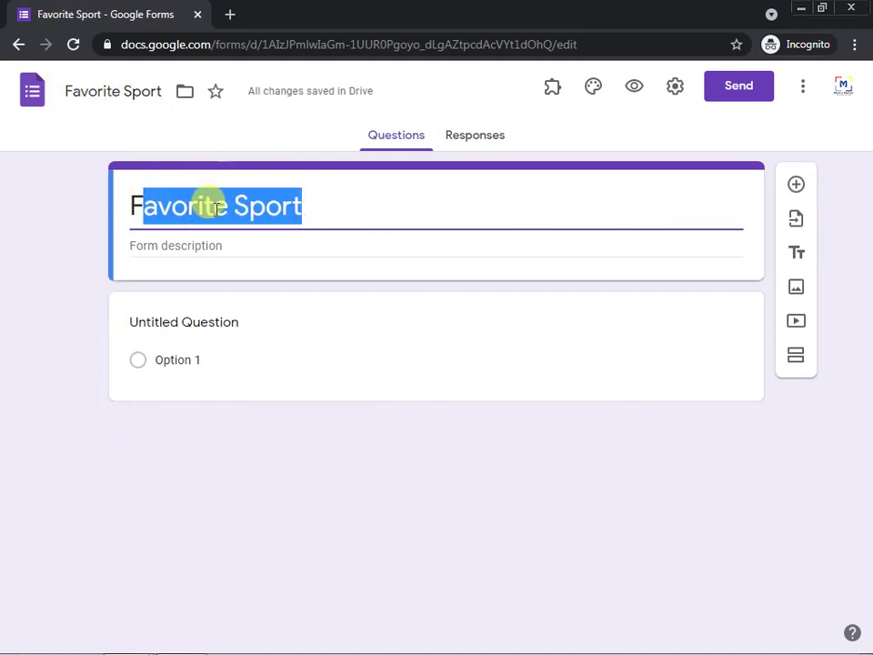
pyautogui.click(228, 246)
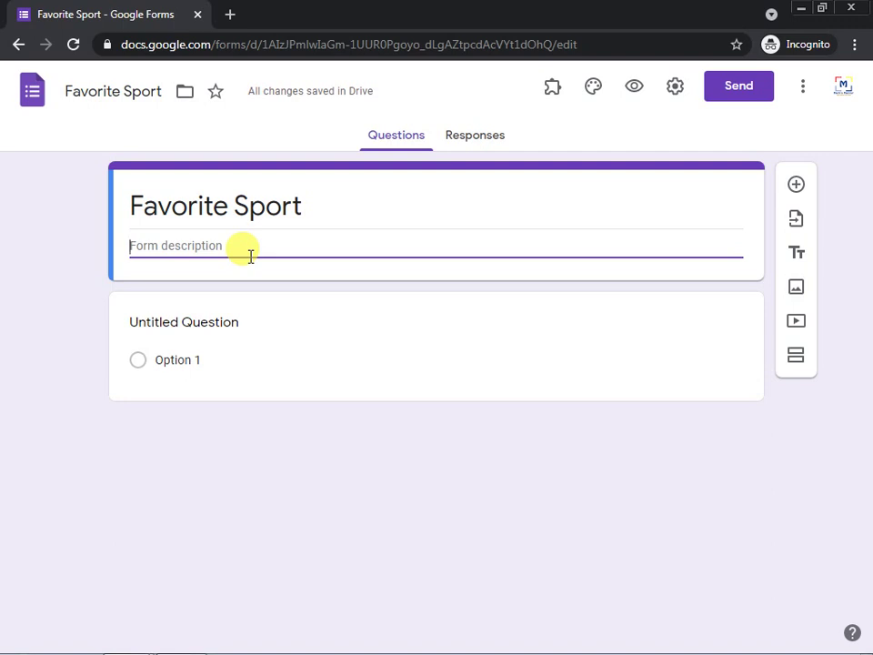
# Enter the description 'We are conducting this survey for our school assignment.'
pyautogui.write('We are c')
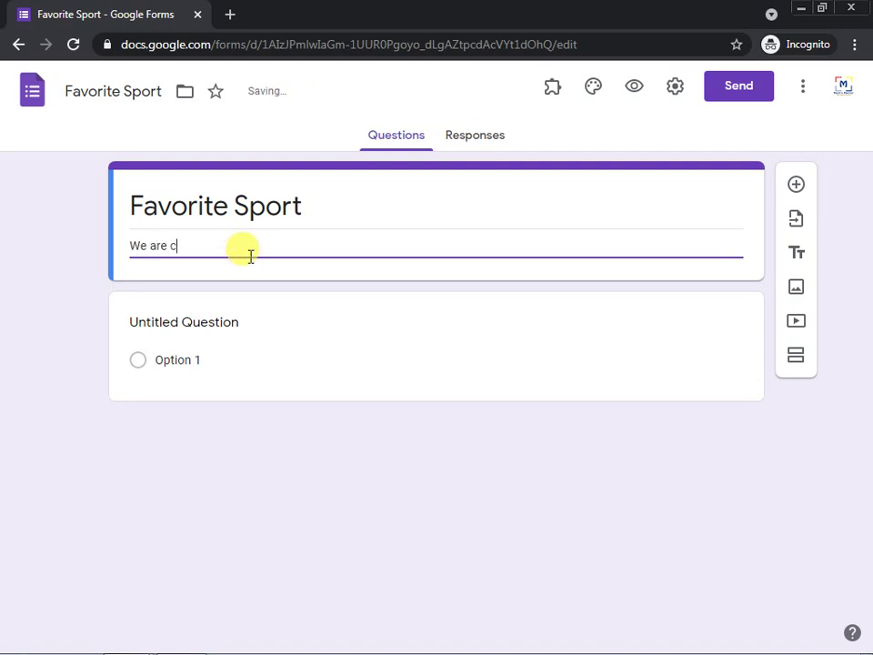
pyautogui.write('onducting this ')
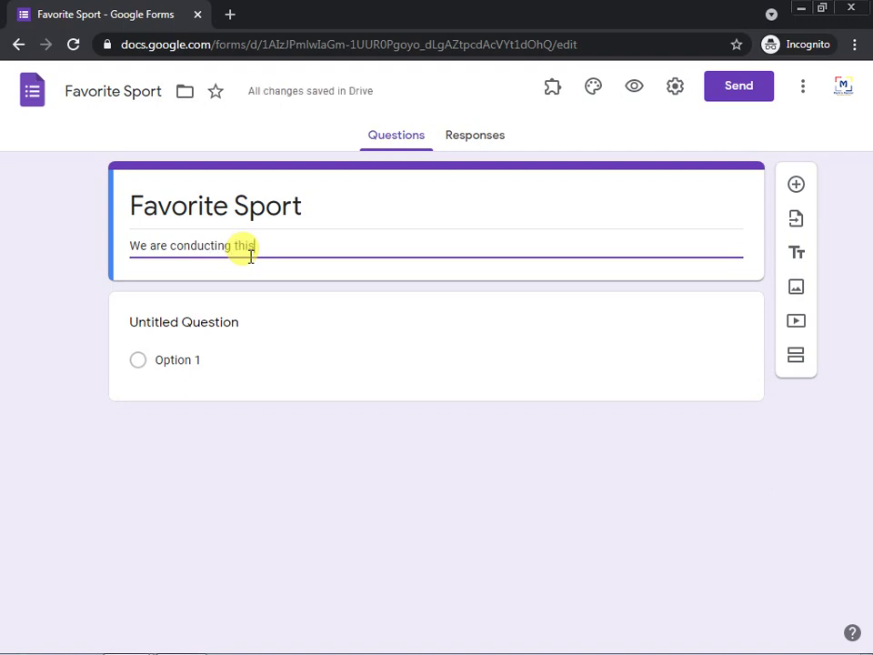
pyautogui.write('survey for our school assignment.')
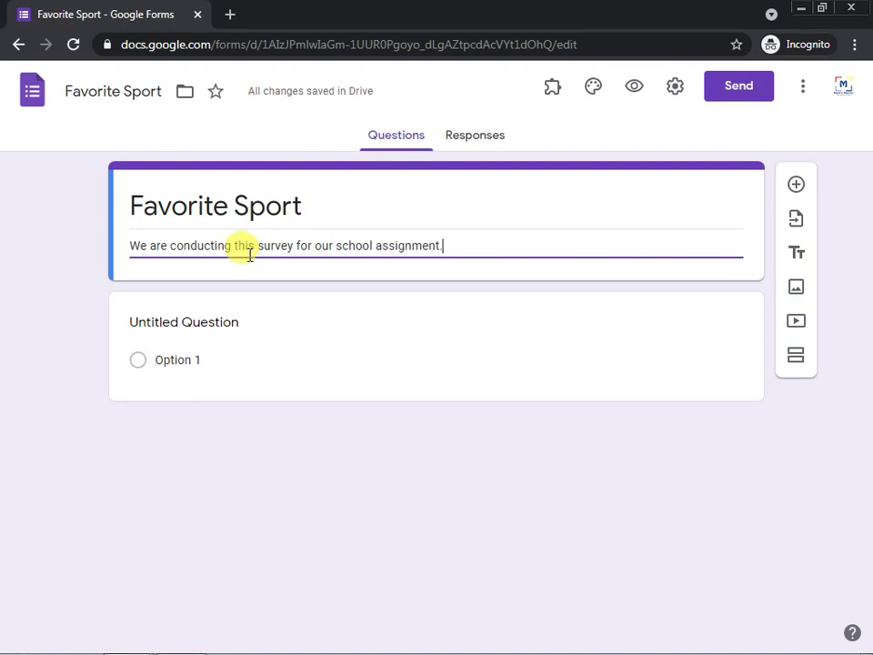
# Title the first question 'Name:' and set its type to Short answer
pyautogui.click(218, 321)
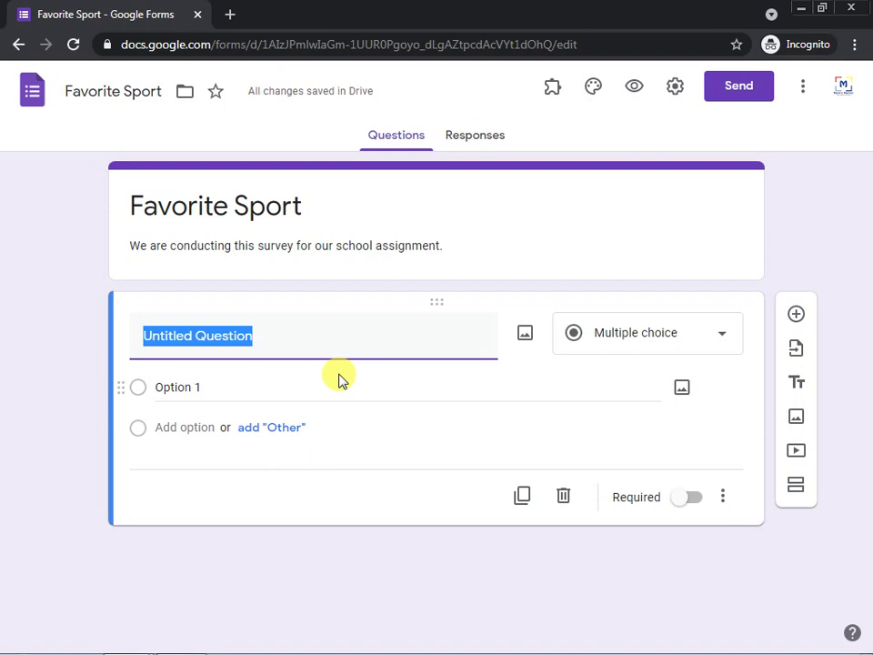
pyautogui.write('Nma')
pyautogui.write('e')
pyautogui.write(':')
pyautogui.click(634, 350)
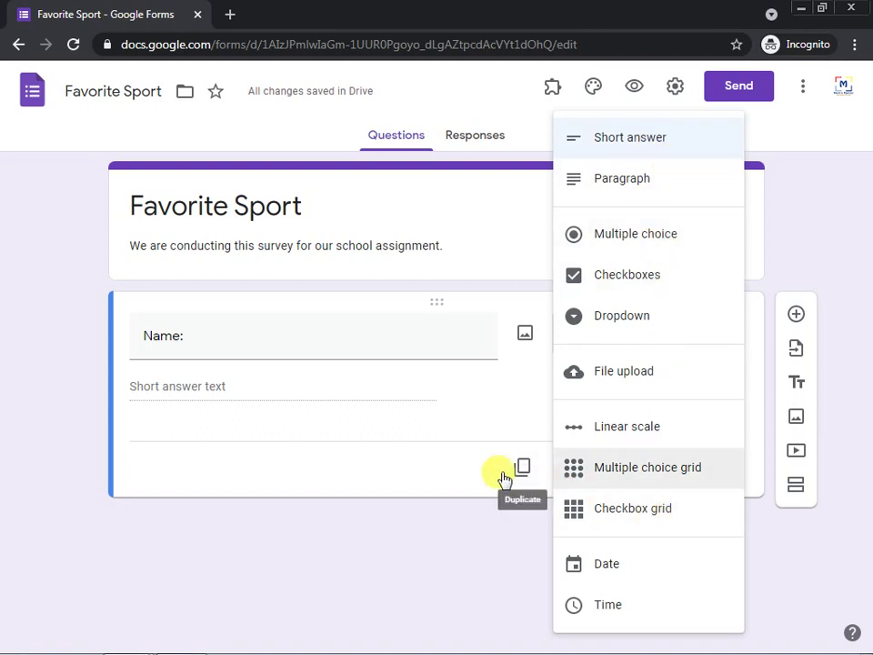
pyautogui.click(204, 333)
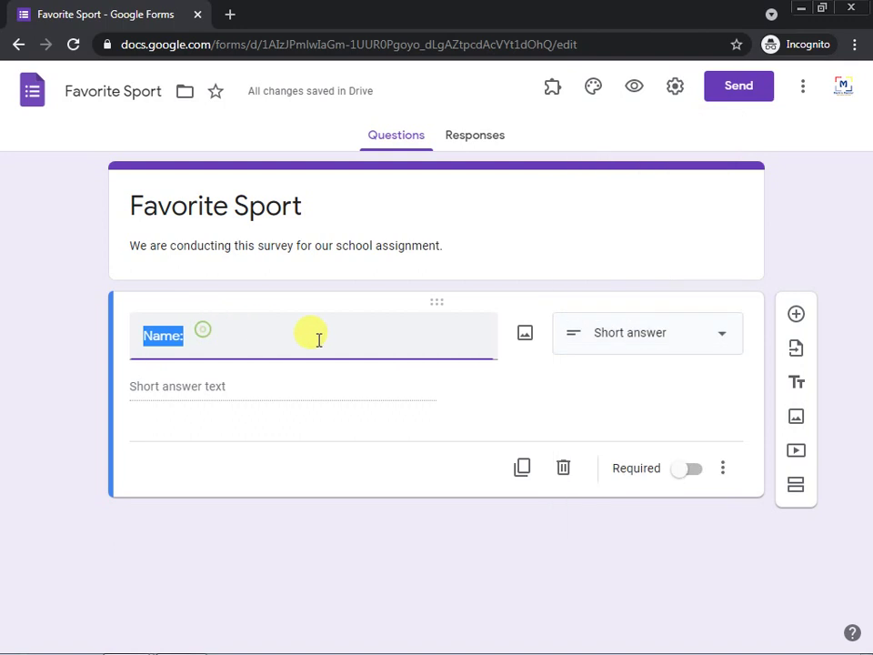
pyautogui.click(696, 349)
pyautogui.click(634, 152)
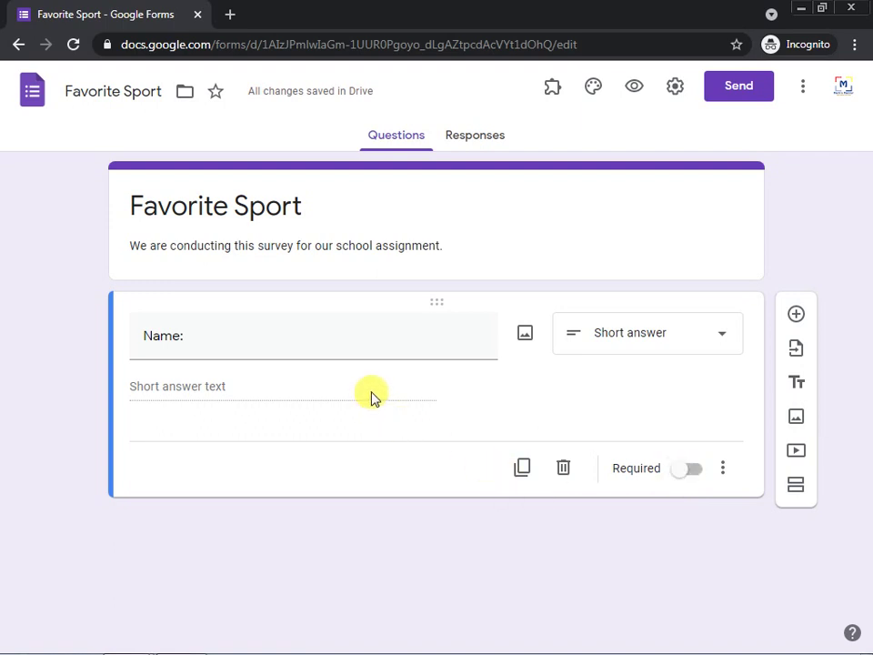
# Switch on Required for the Name: question
pyautogui.click(691, 470)
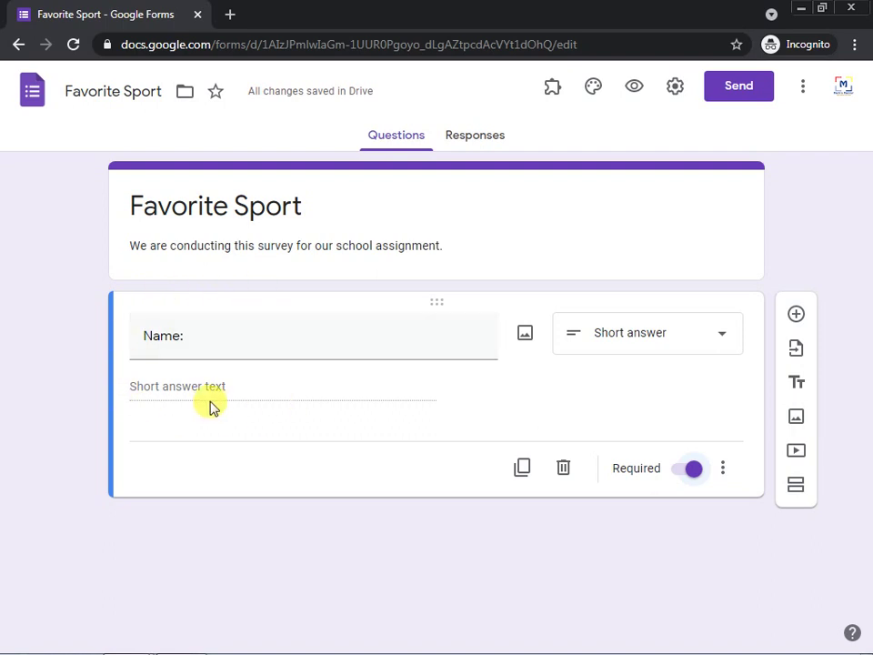
pyautogui.click(682, 473)
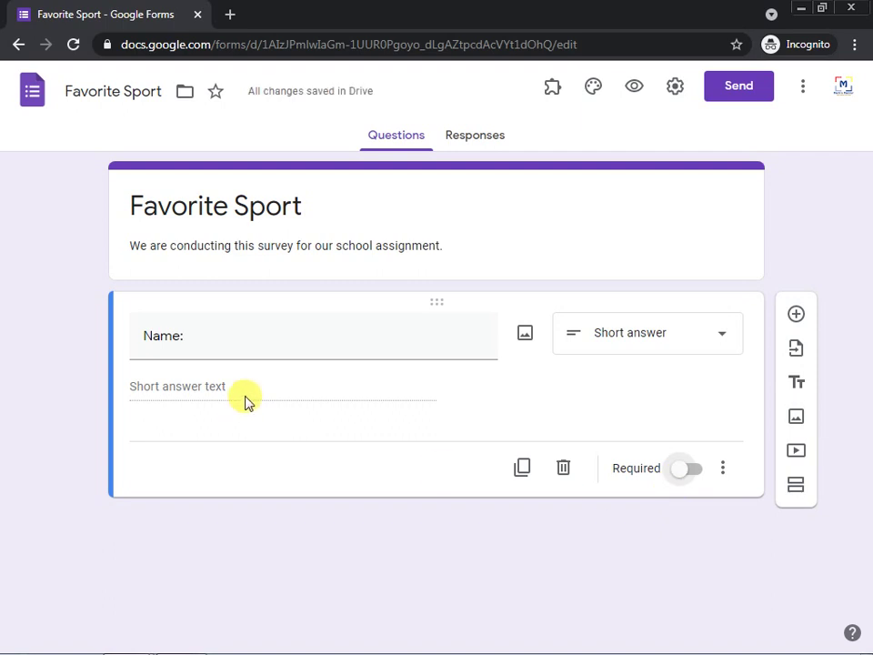
pyautogui.click(691, 473)
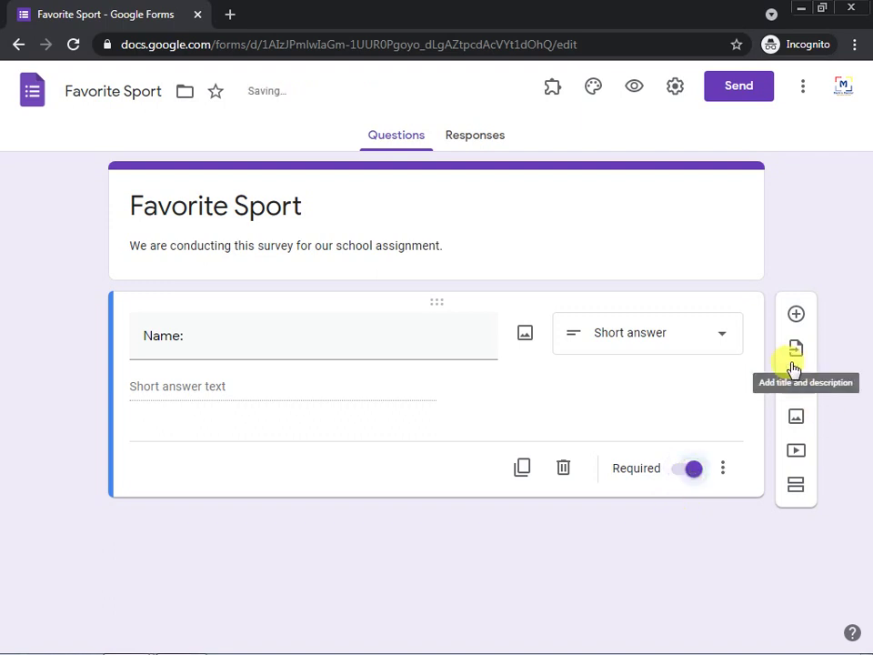
# Add a second question: 'Which of the following sport do you prefer to play the most?'
pyautogui.click(796, 319)
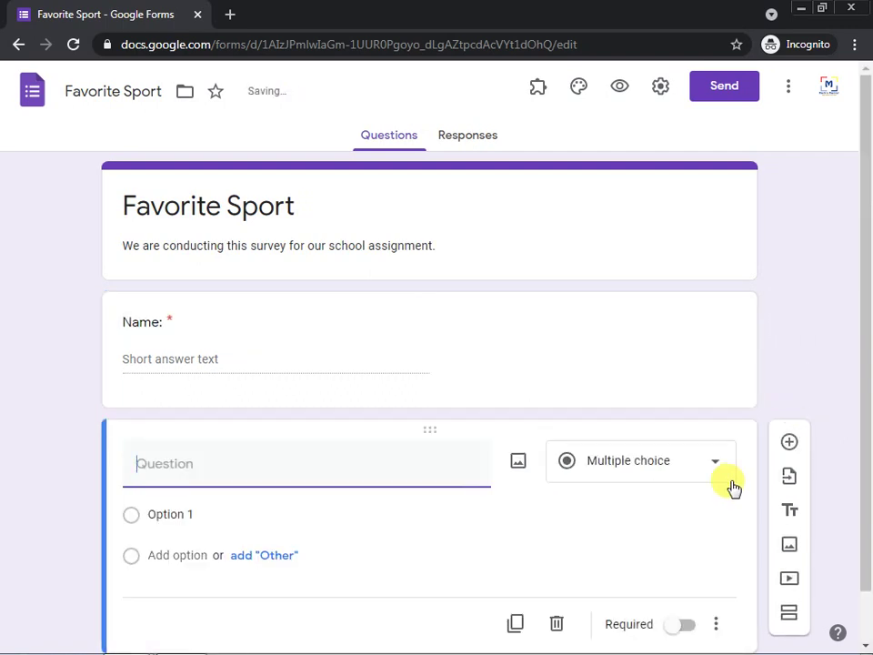
pyautogui.hotkey('ctrl', 'z')
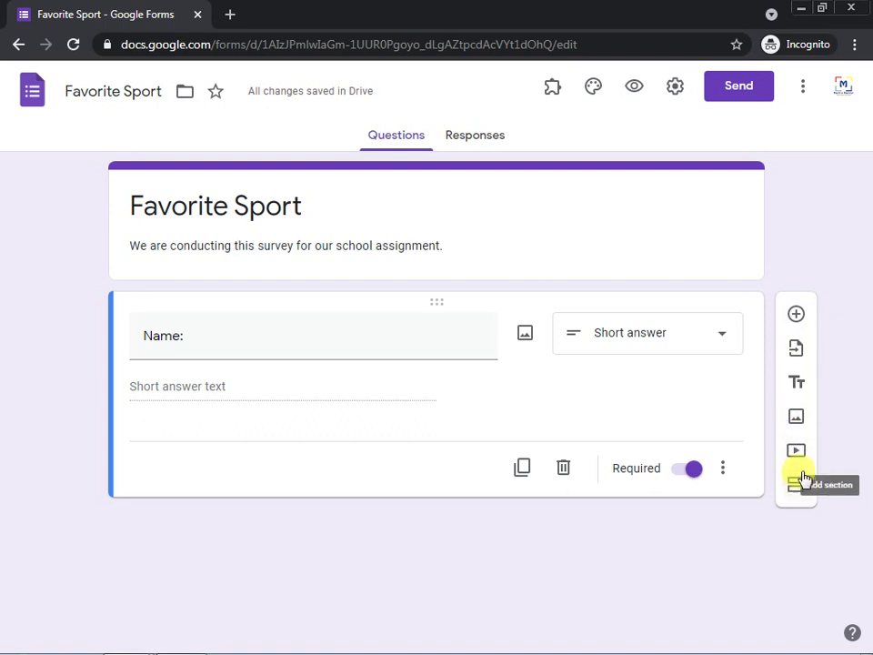
pyautogui.click(796, 319)
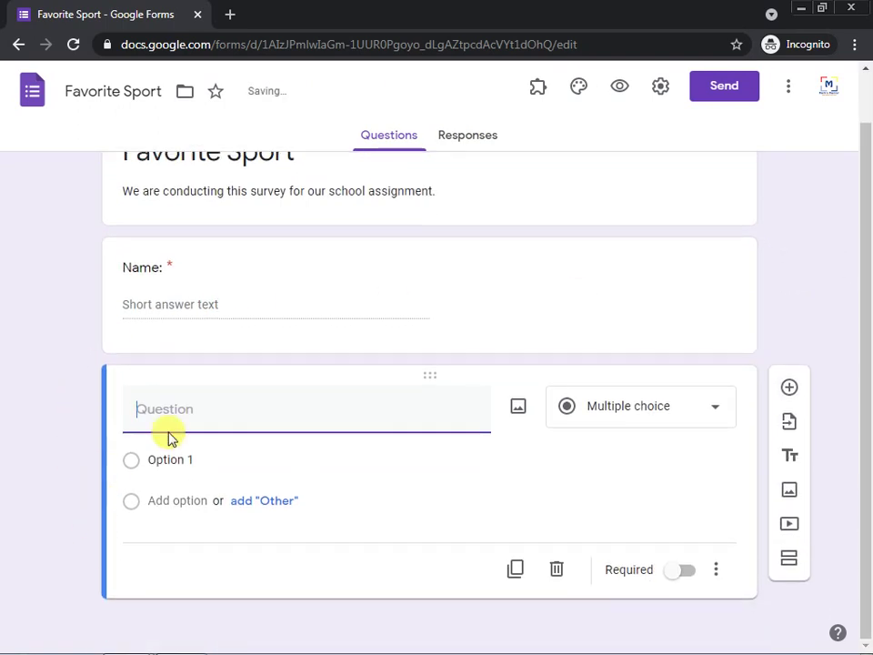
pyautogui.write('Which')
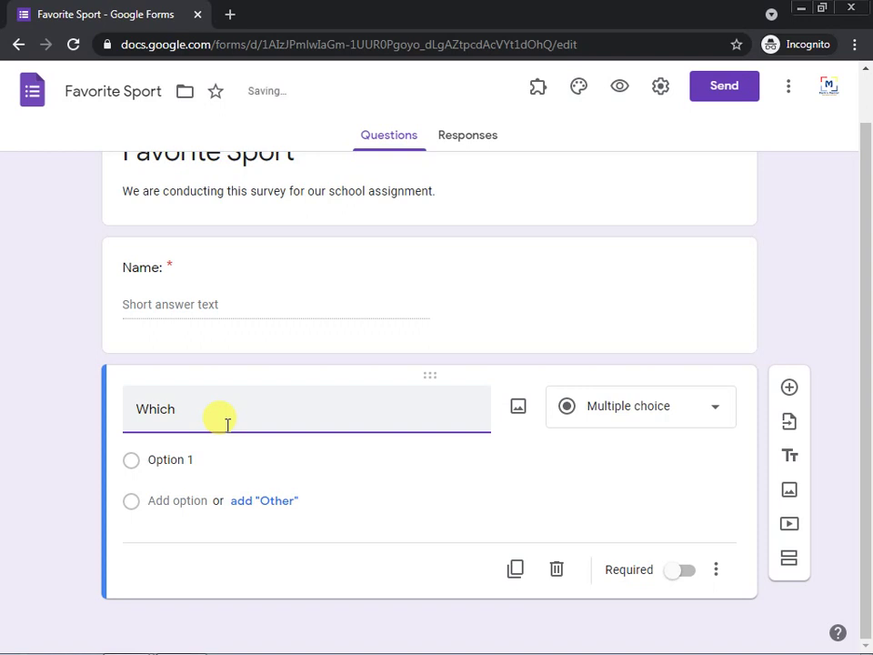
pyautogui.write('owin')
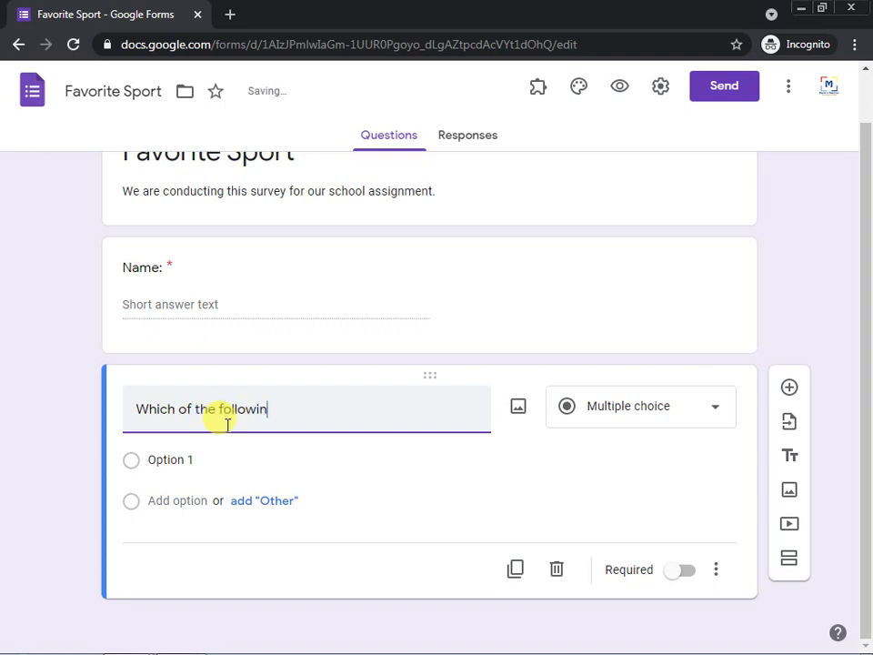
pyautogui.write('g sport do you prefer ')
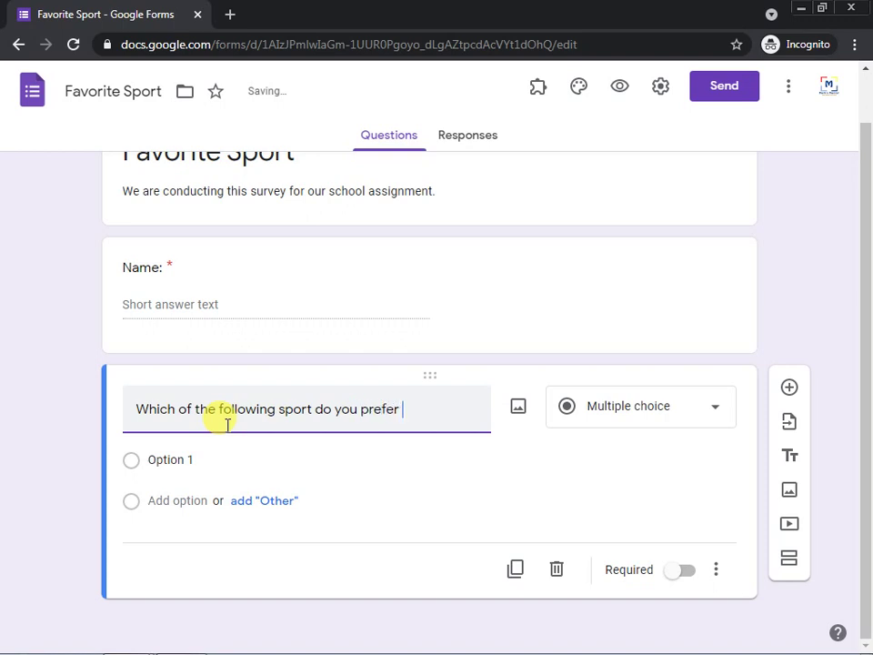
pyautogui.write('to play mo')
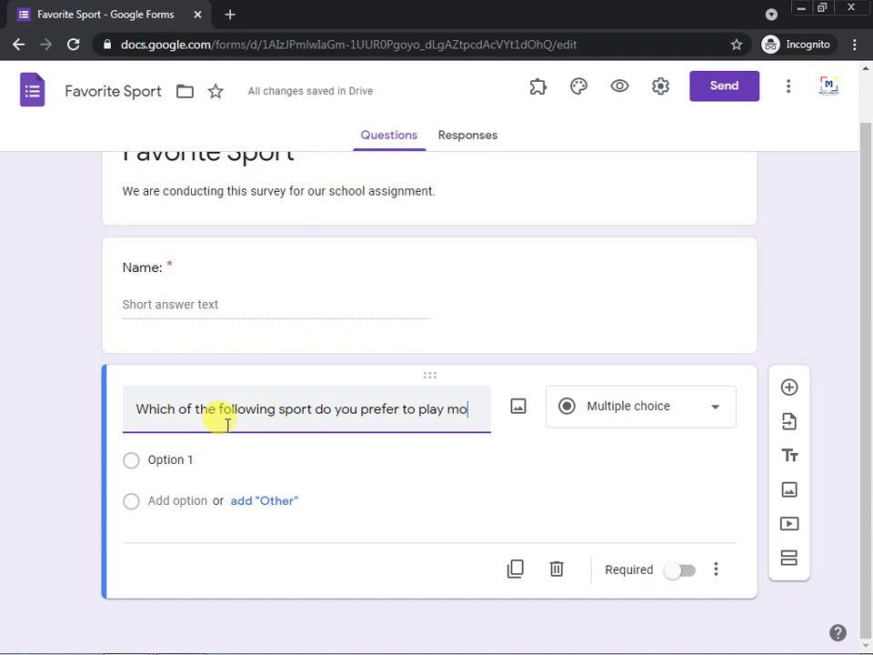
pyautogui.write('mo')
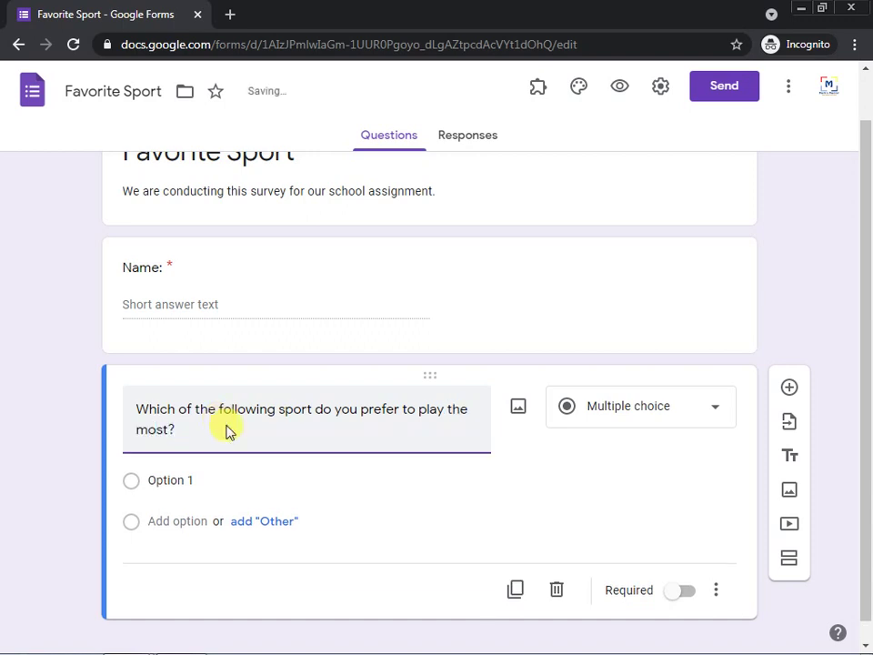
pyautogui.click(611, 430)
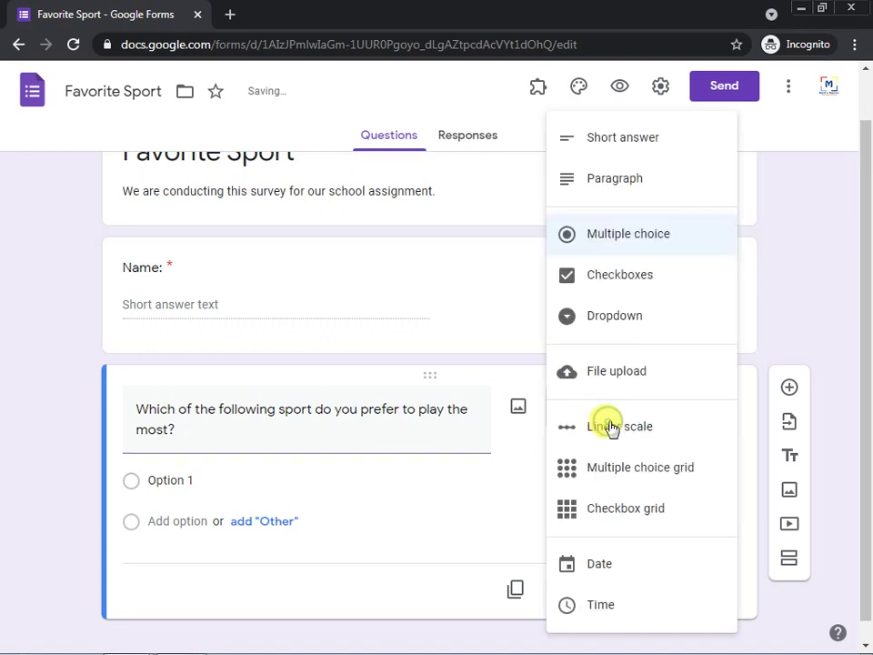
# Keep Multiple choice and enter the first two choices, Football and Cricket
pyautogui.click(436, 510)
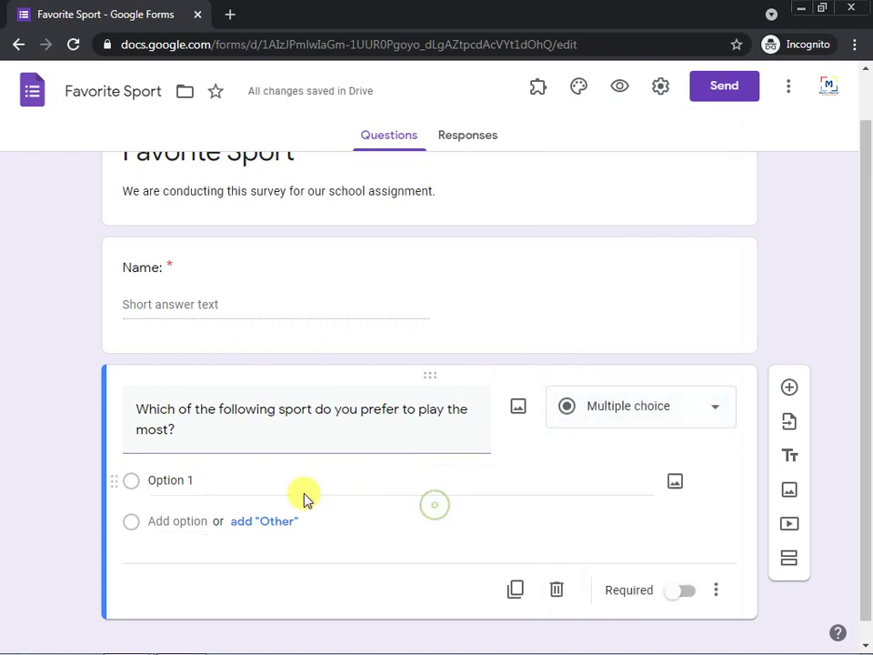
pyautogui.click(173, 479)
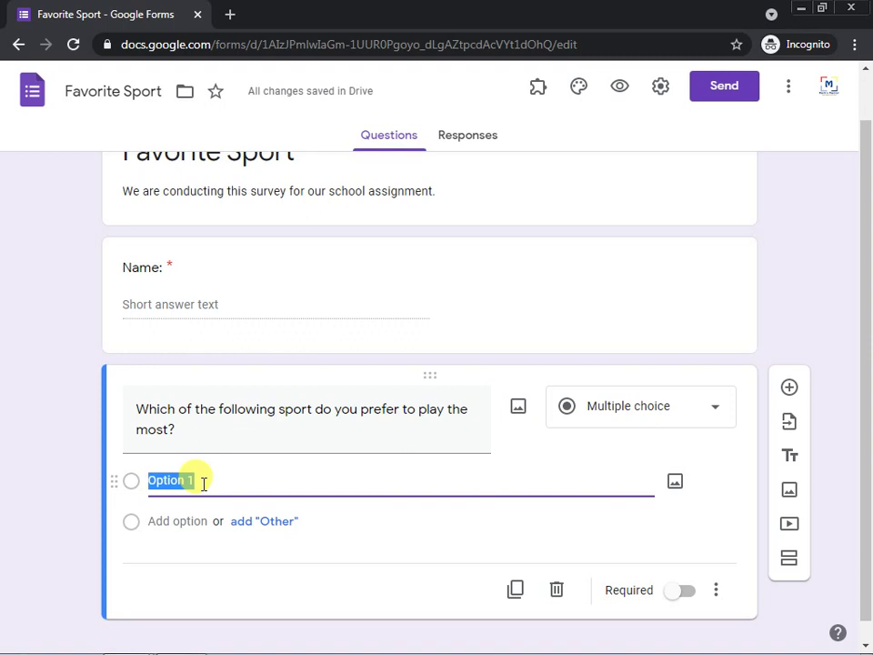
pyautogui.write('Football')
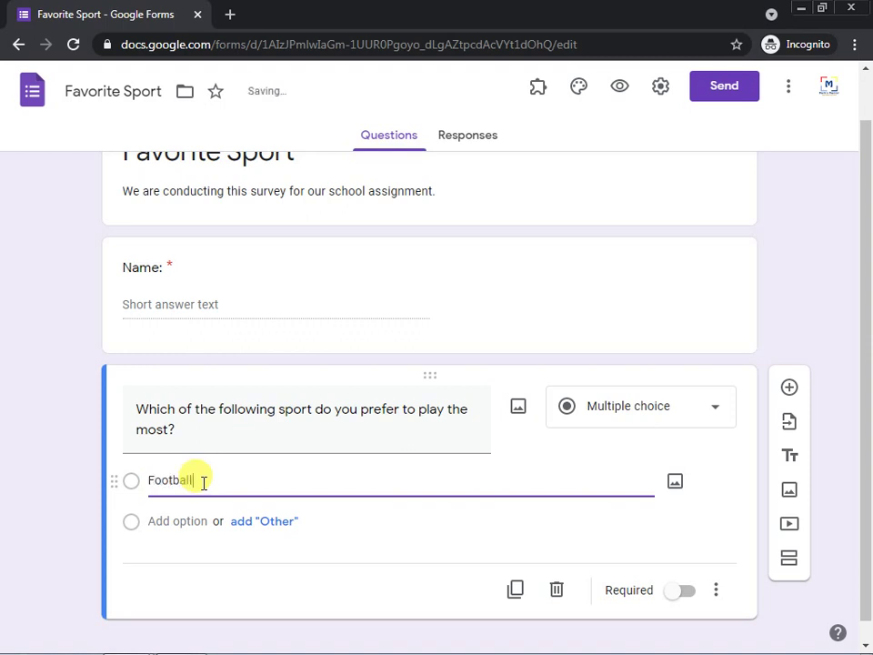
pyautogui.press('Return')
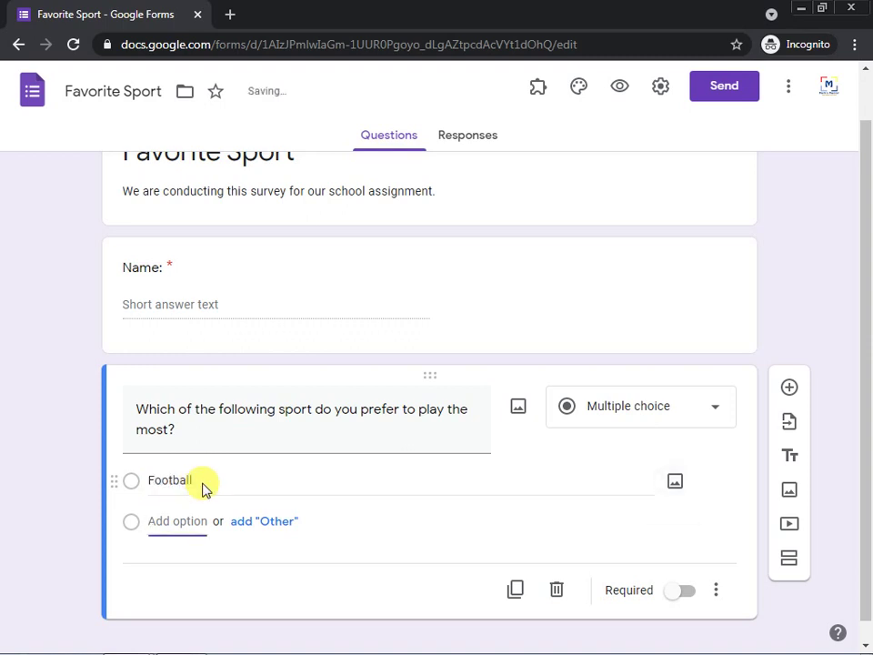
pyautogui.write('Cric')
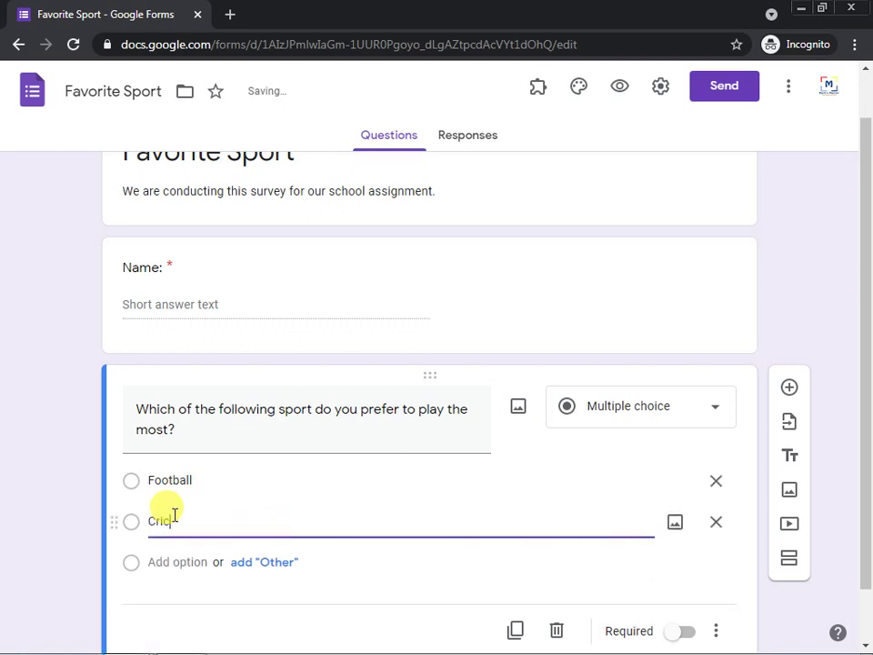
pyautogui.write('ekt')
pyautogui.press('BackSpace')
pyautogui.press('BackSpace')
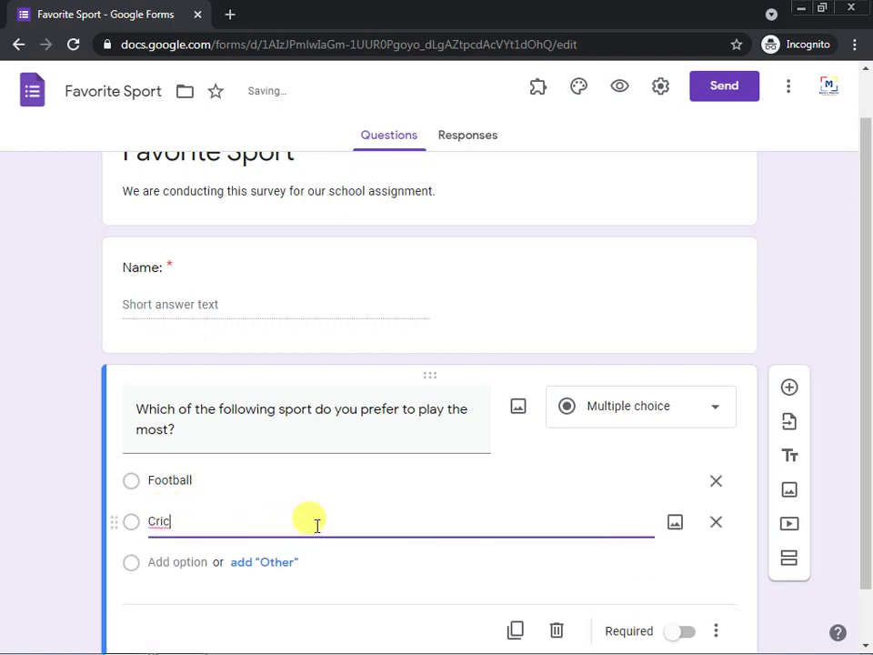
pyautogui.write('kt')
# Add the remaining choices Hockey, Tennis and Others
pyautogui.click(179, 561)
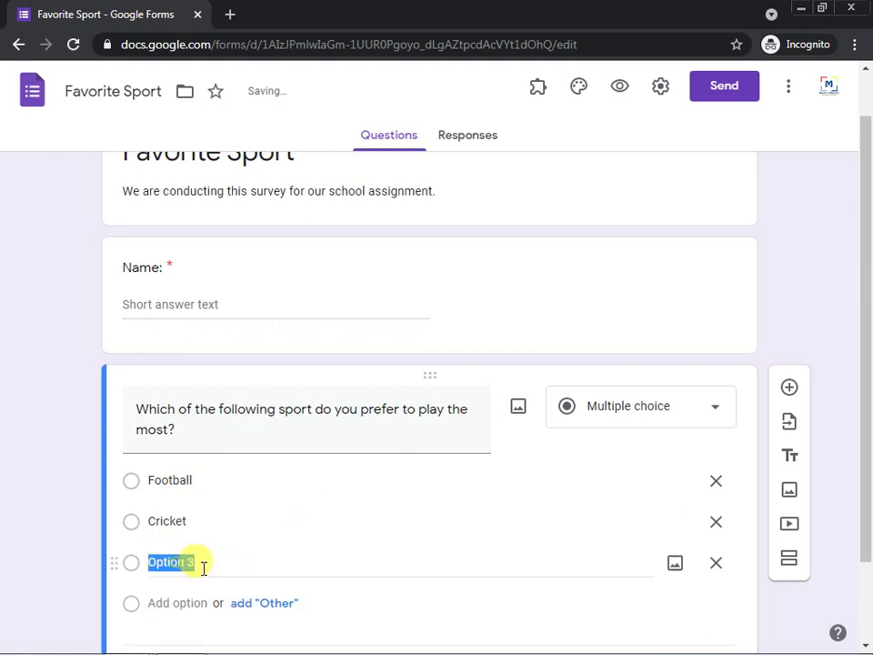
pyautogui.write('Hockey')
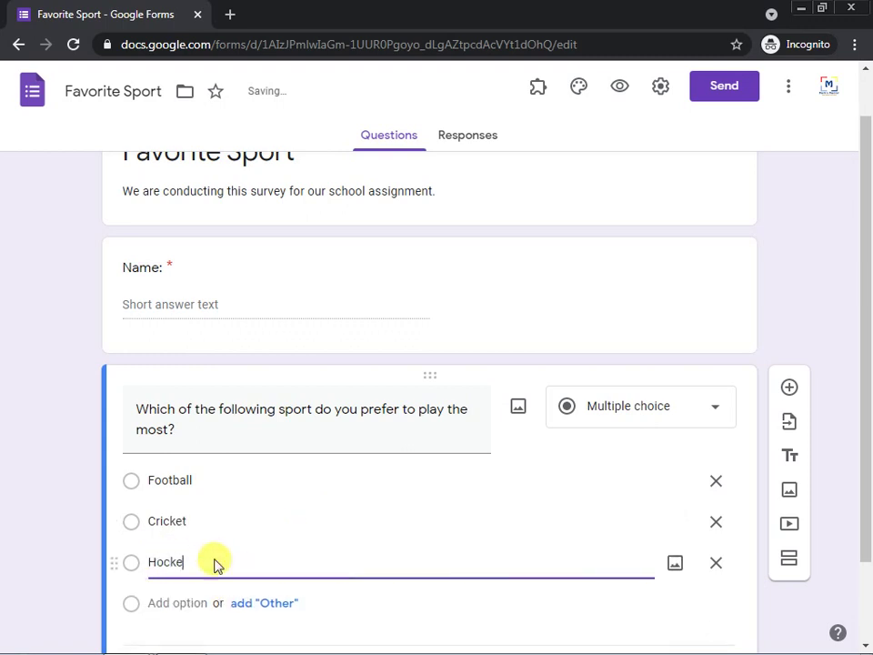
pyautogui.click(164, 501)
pyautogui.write('Tennis')
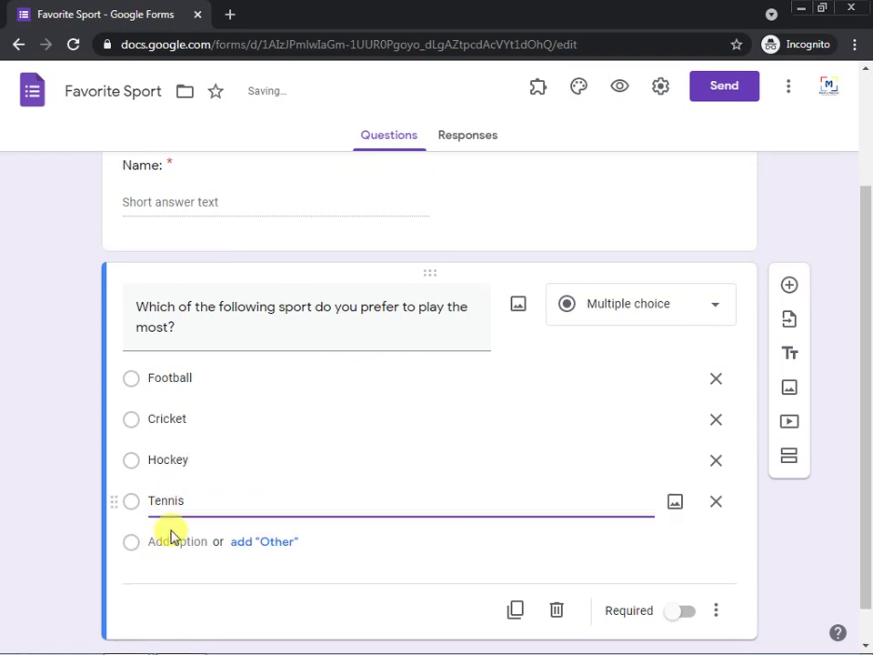
pyautogui.click(169, 542)
pyautogui.press('BackSpace')
pyautogui.write('Others')
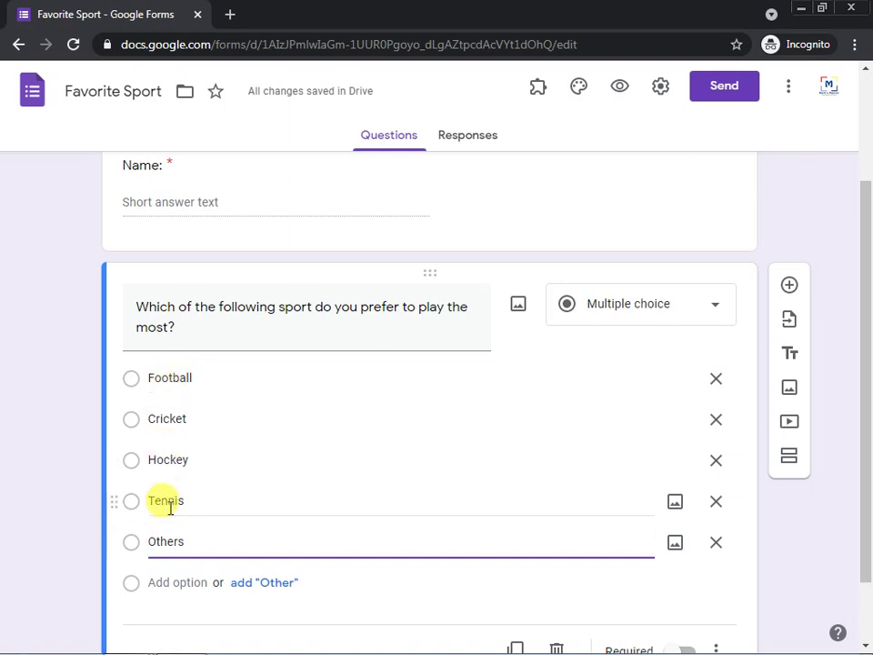
# Switch on Required for the sport question and review the form
pyautogui.scroll(-2, 53, 516)
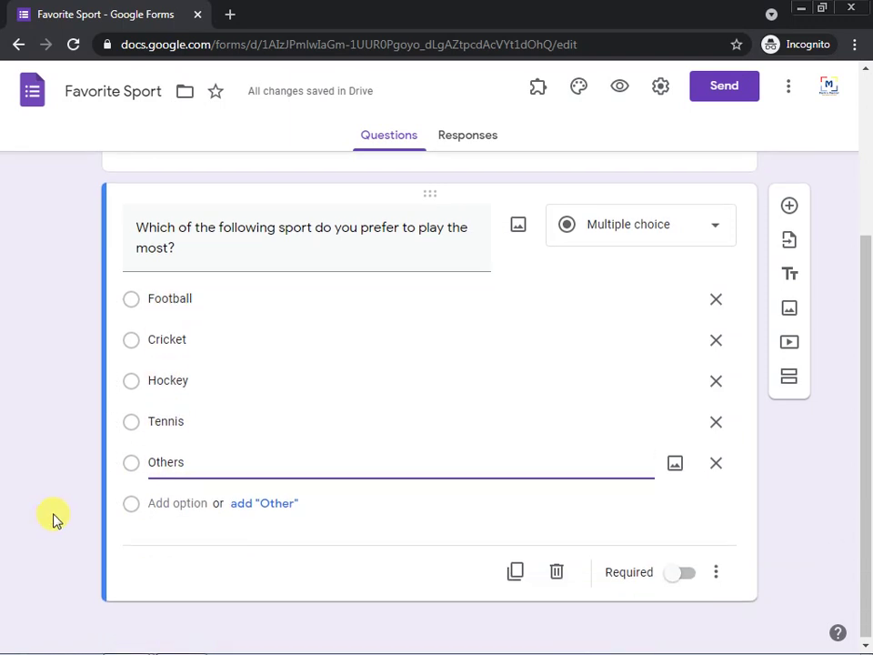
pyautogui.click(689, 575)
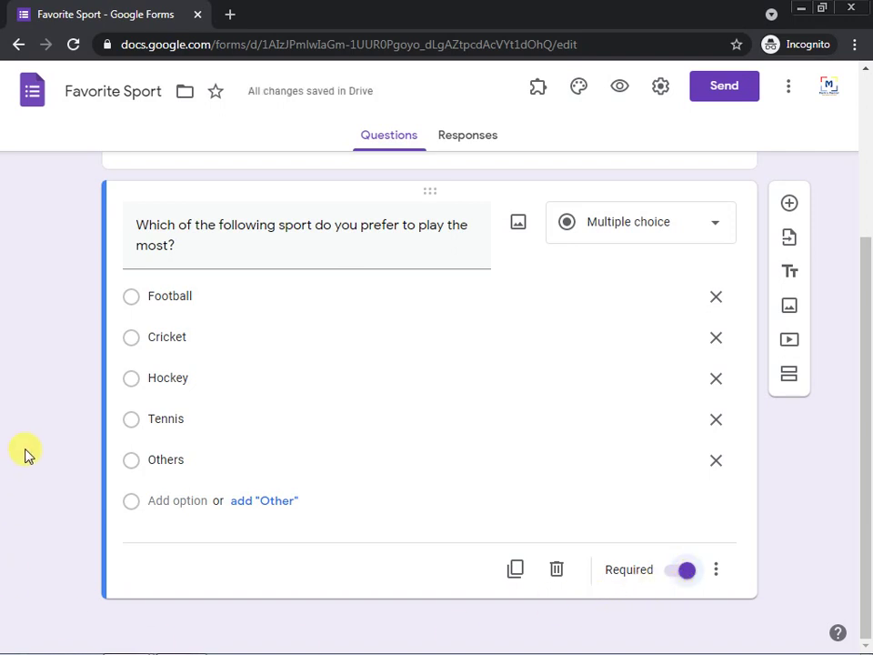
pyautogui.scroll(1, 35, 457)
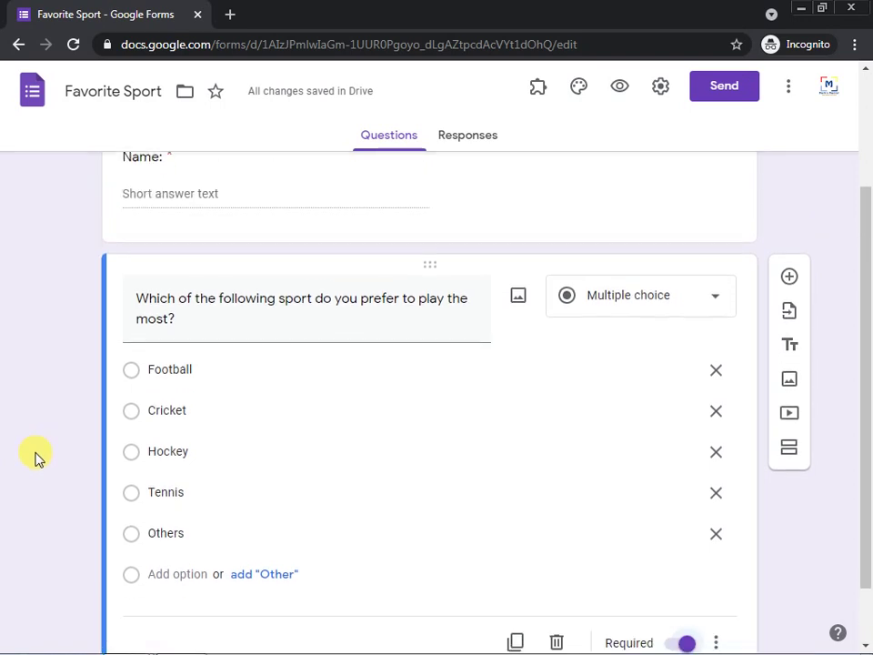
pyautogui.scroll(-1, 33, 455)
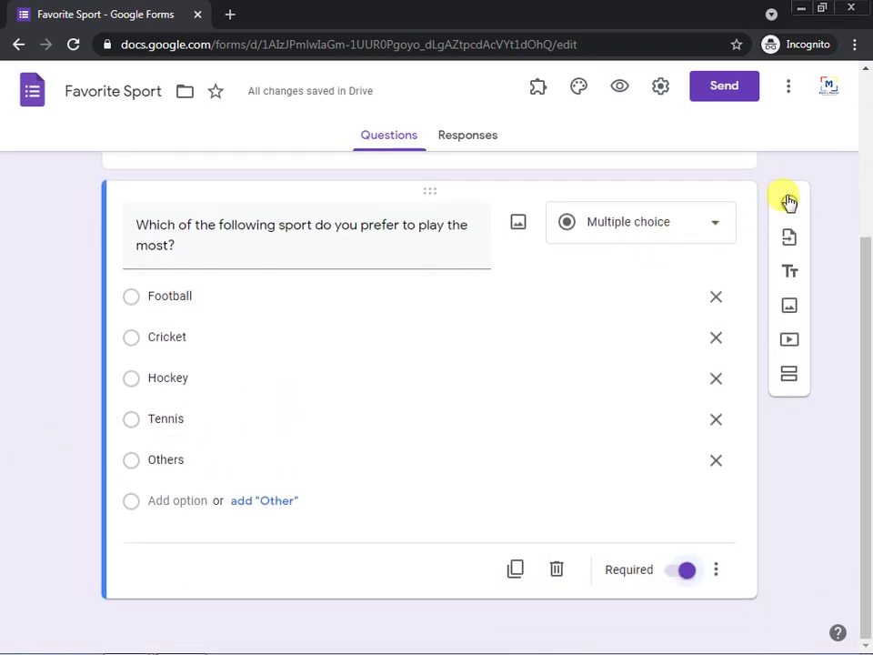
pyautogui.scroll(2, 94, 477)
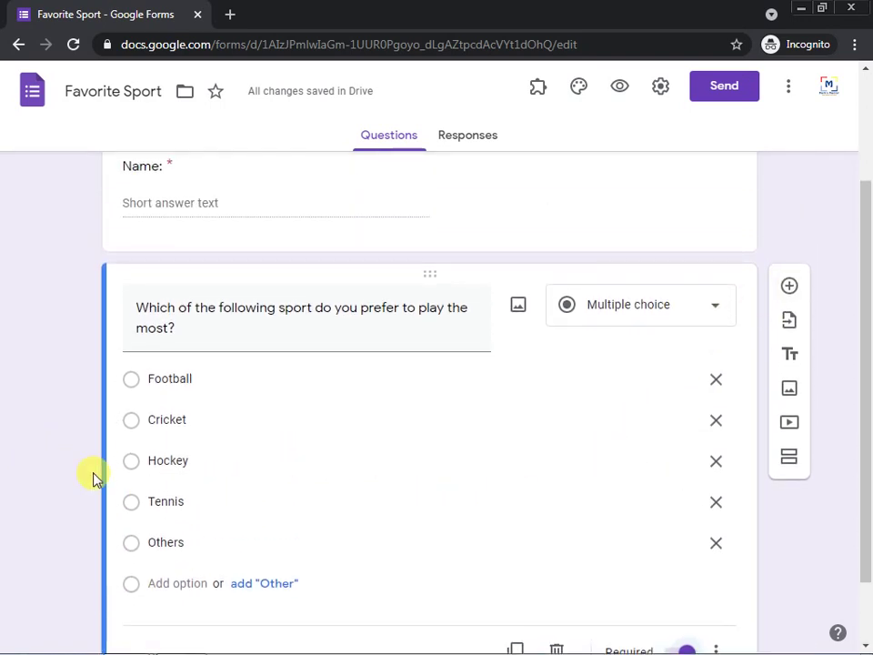
pyautogui.scroll(1, 97, 481)
pyautogui.scroll(-2, 97, 481)
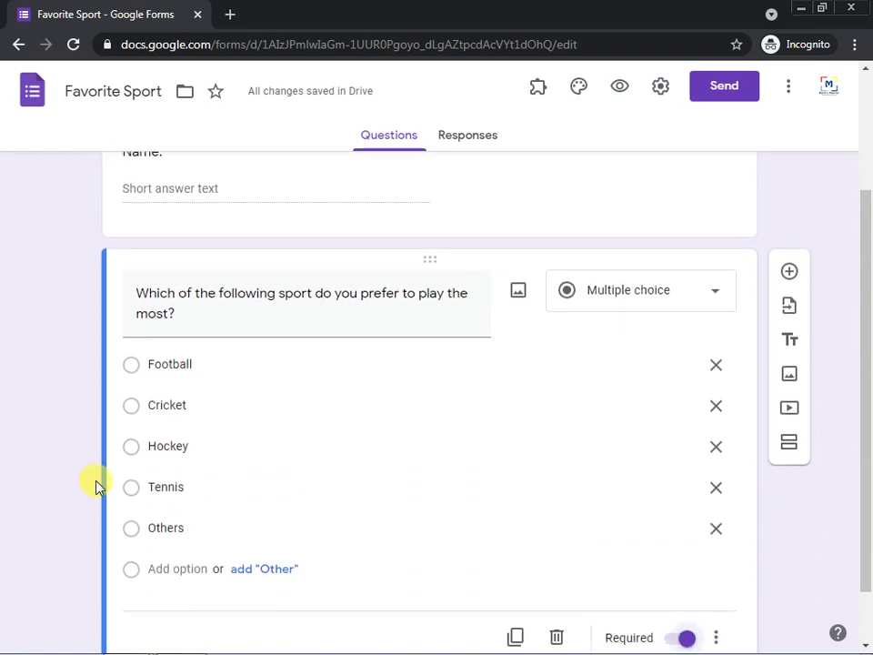
pyautogui.scroll(-1, 94, 492)
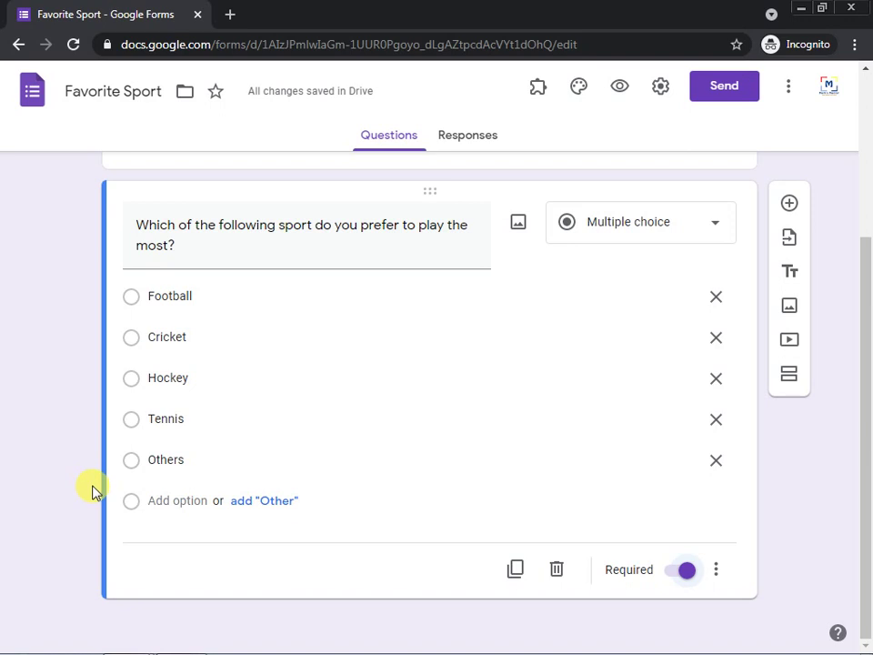
pyautogui.scroll(2, 127, 485)
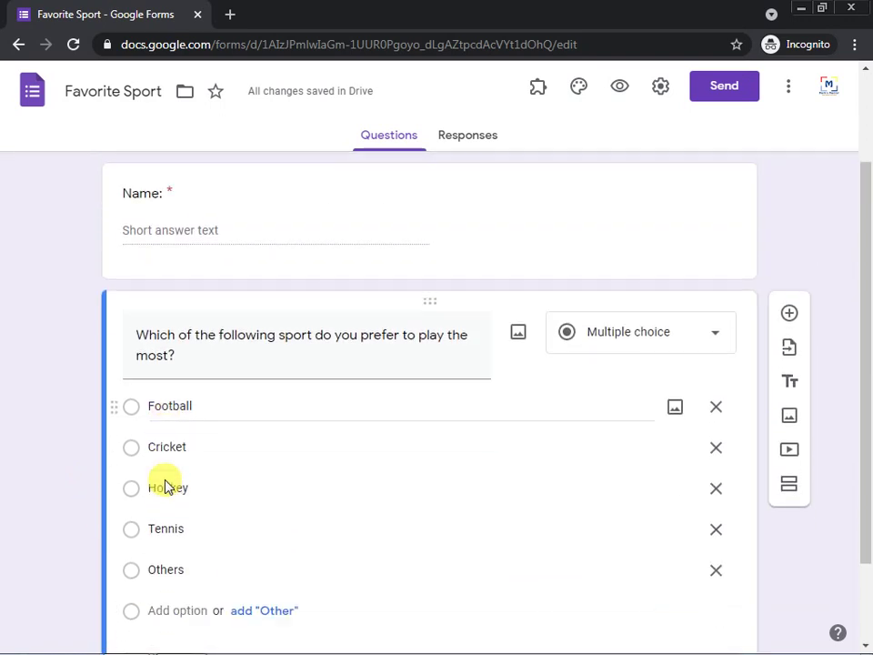
pyautogui.scroll(1, 165, 479)
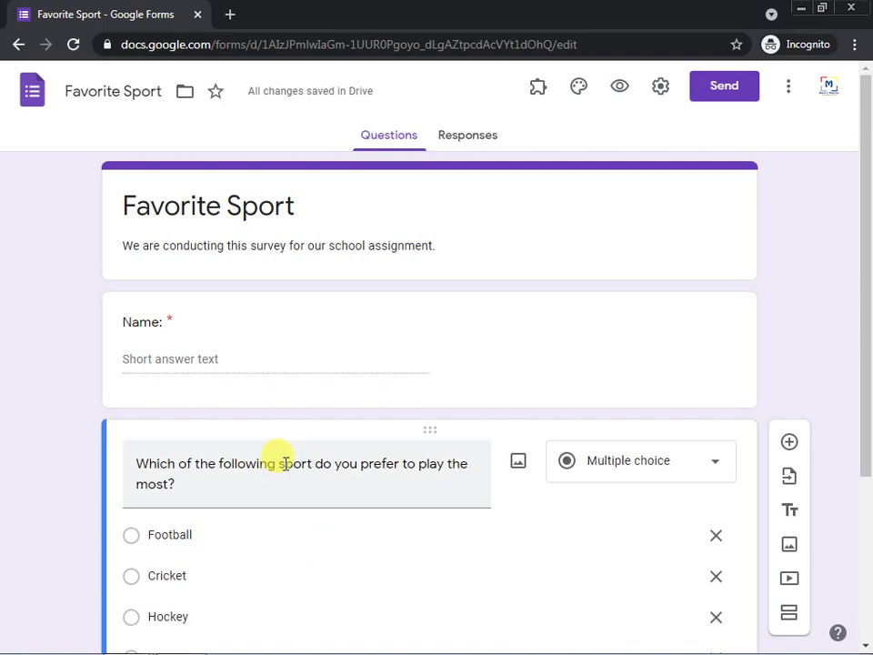
# Preview the form and enter a test name in the Name field
pyautogui.click(621, 94)
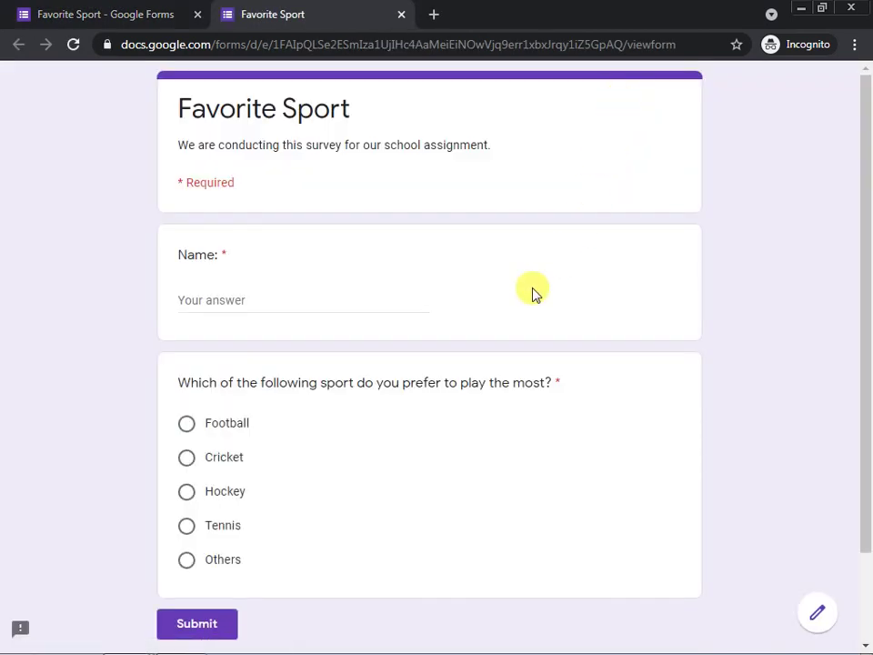
pyautogui.scroll(-2, 371, 276)
pyautogui.scroll(2, 371, 276)
pyautogui.click(210, 301)
pyautogui.write('Aid')
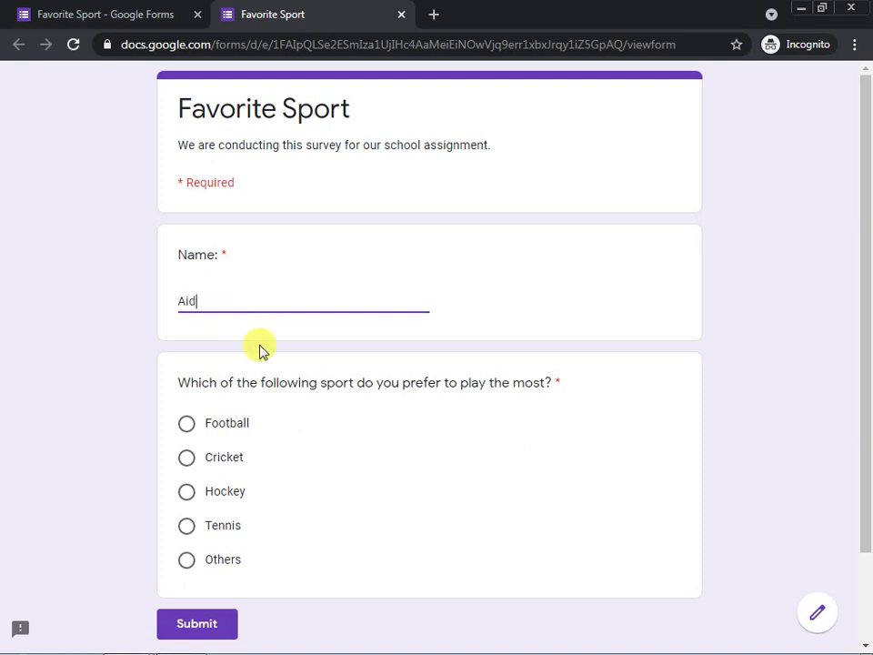
# Choose Cricket as the sport, submit the test response, and return to the editor
pyautogui.click(218, 421)
pyautogui.click(207, 462)
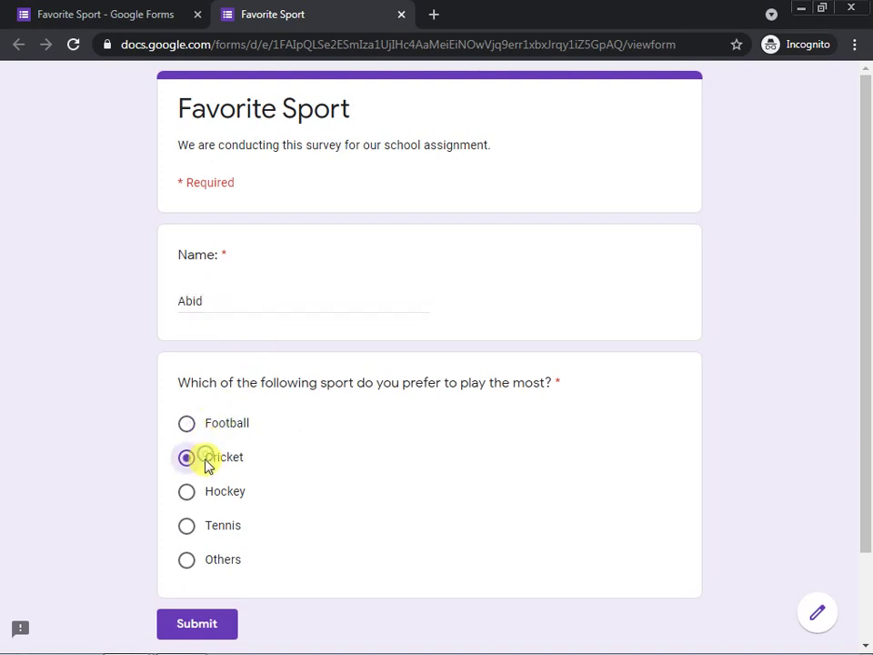
pyautogui.click(222, 620)
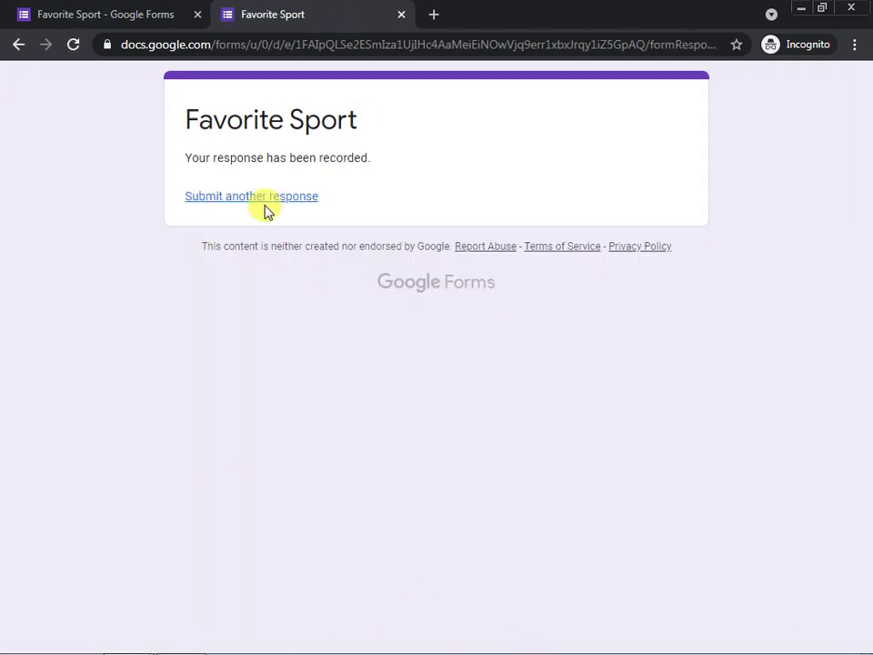
pyautogui.click(96, 18)
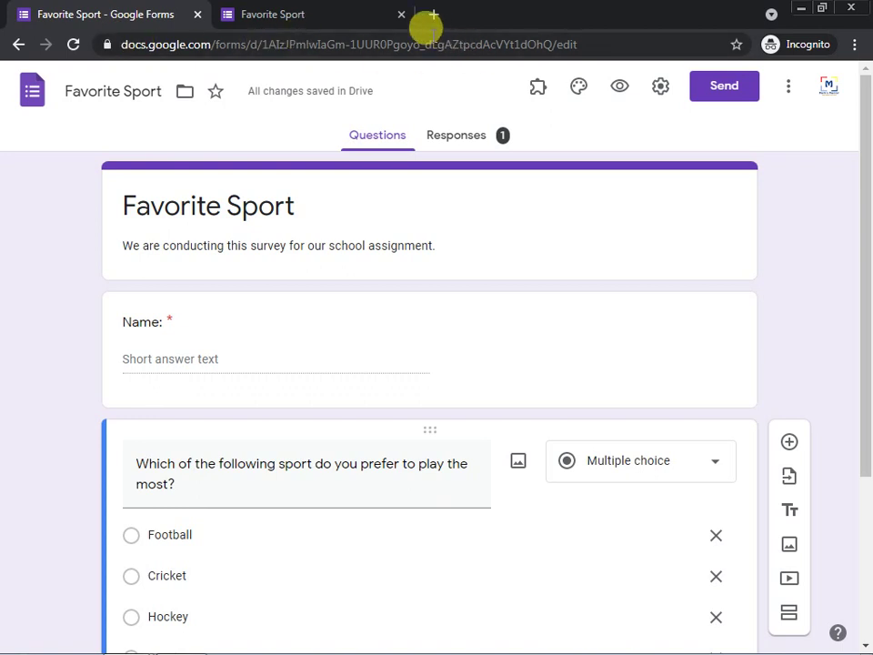
# Copy the form's shortened forms.gle share link from the Send dialog, then start a new browser tab
pyautogui.click(401, 15)
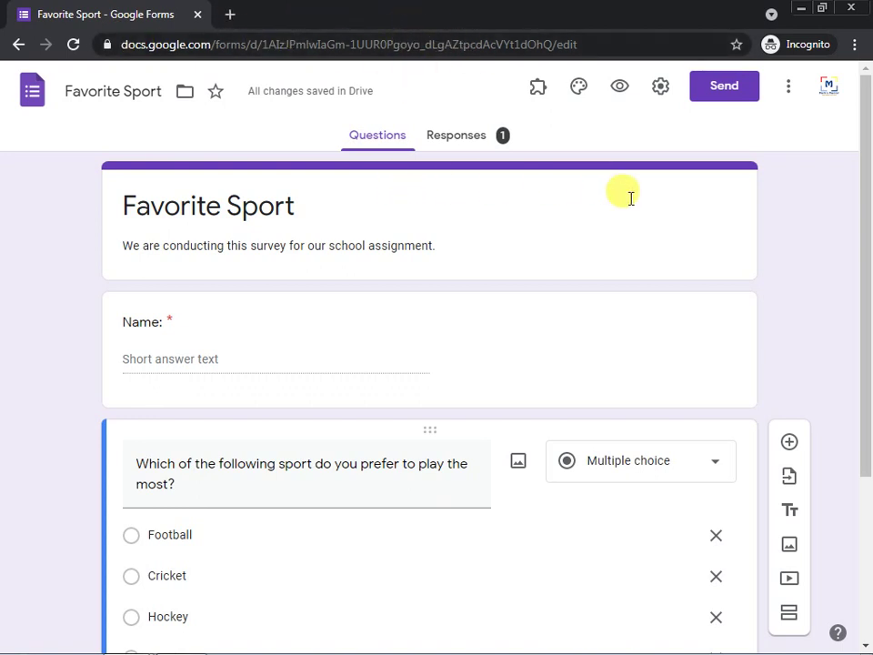
pyautogui.click(728, 102)
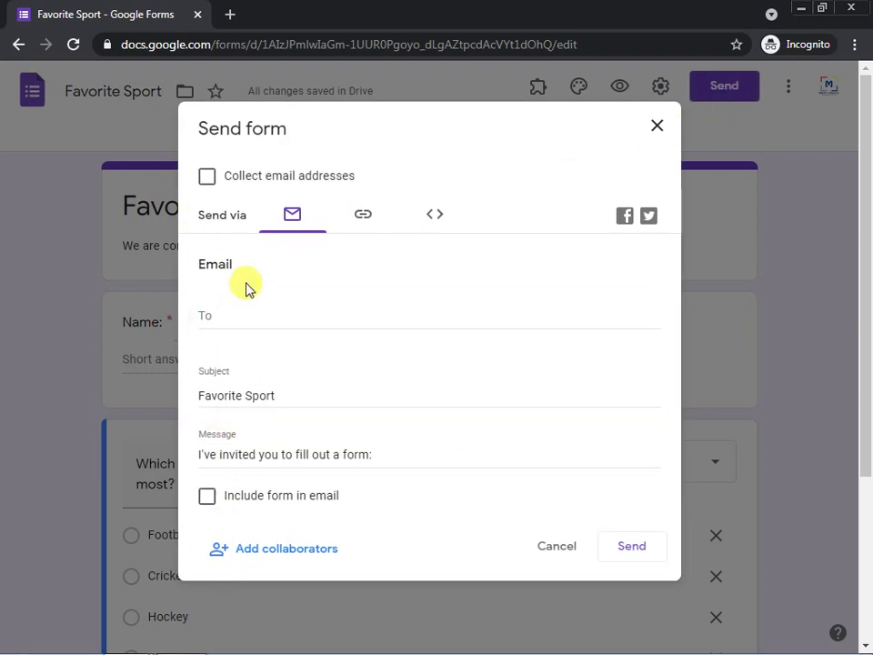
pyautogui.click(364, 231)
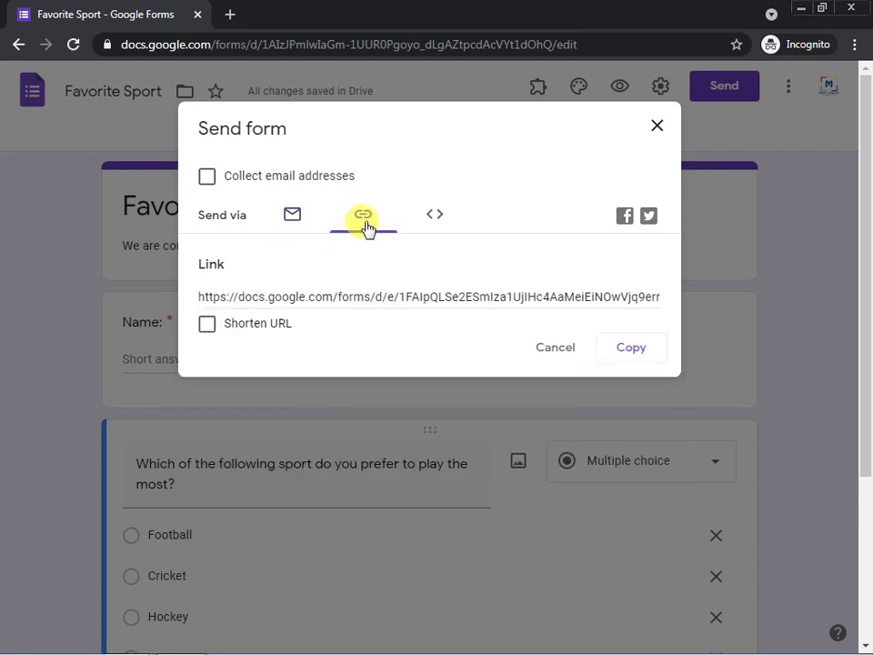
pyautogui.moveTo(202, 294); pyautogui.dragTo(700, 329)
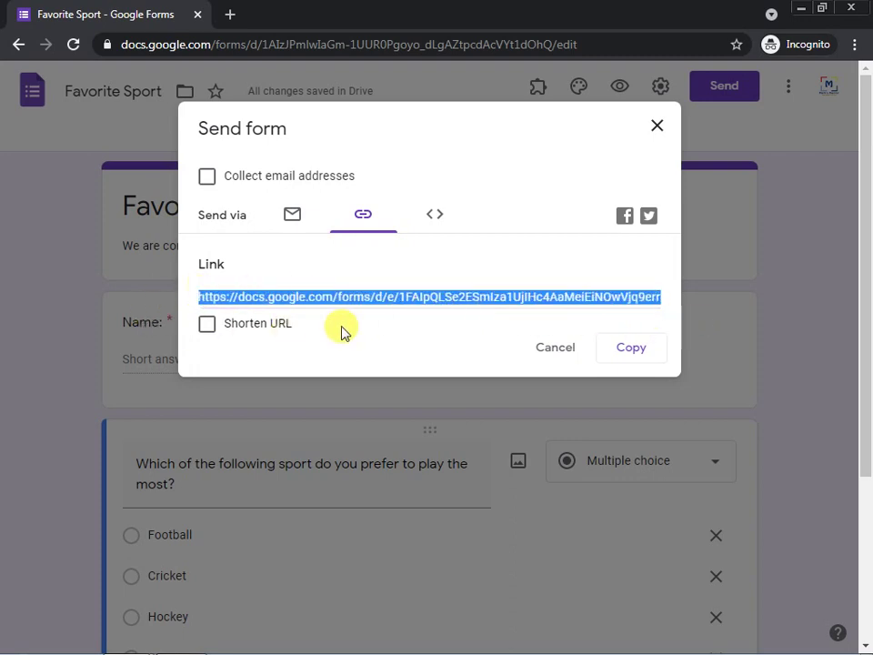
pyautogui.click(208, 330)
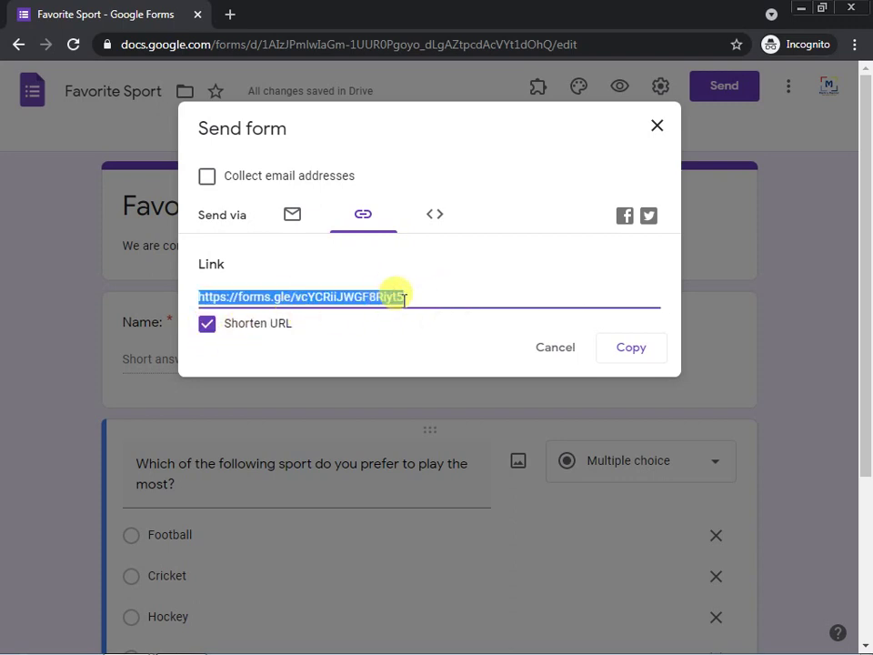
pyautogui.click(637, 357)
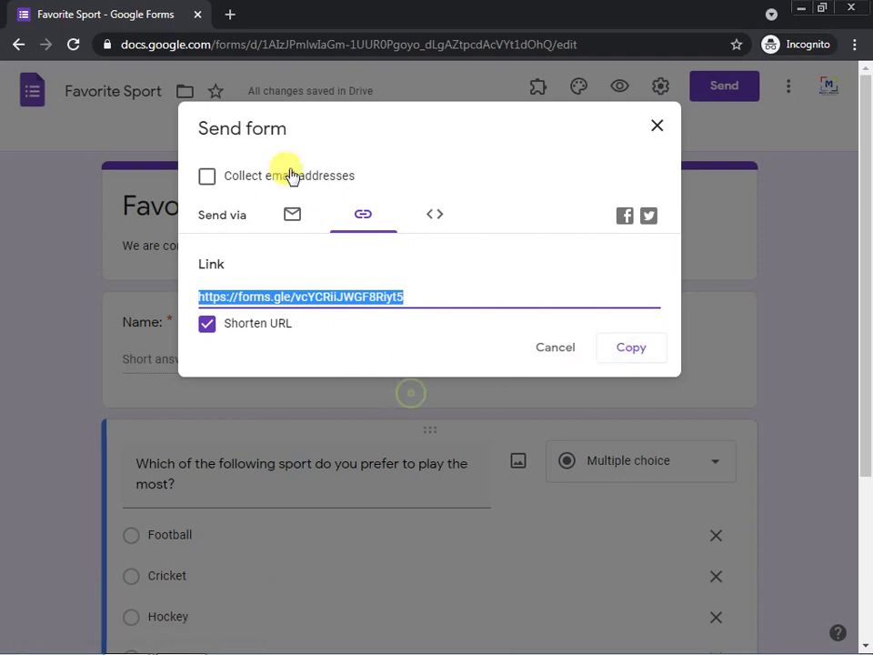
pyautogui.click(230, 20)
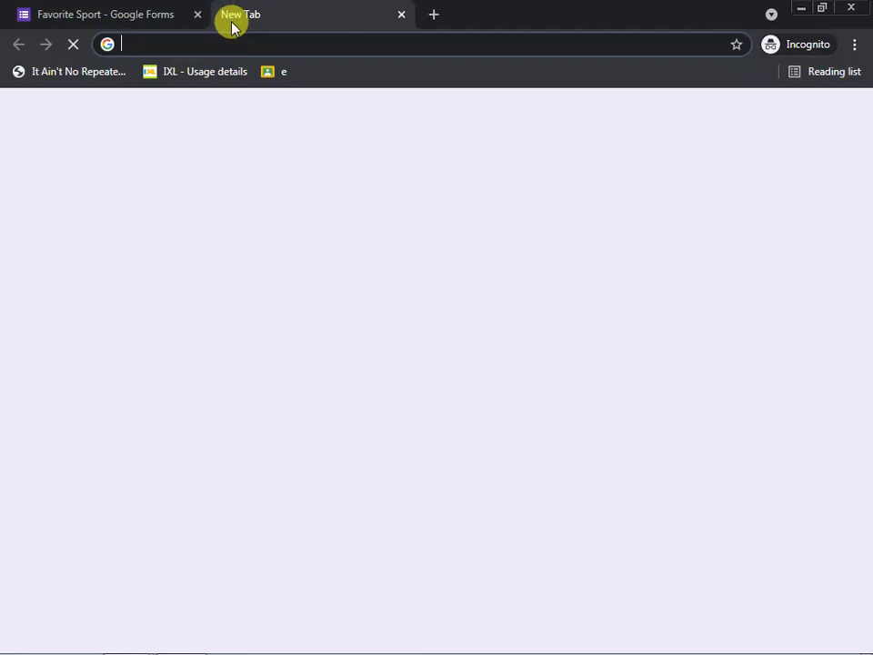
# Load the pasted forms.gle link to verify the live Favorite Sport form opens, then close that tab
pyautogui.hotkey('ctrl', 'v')
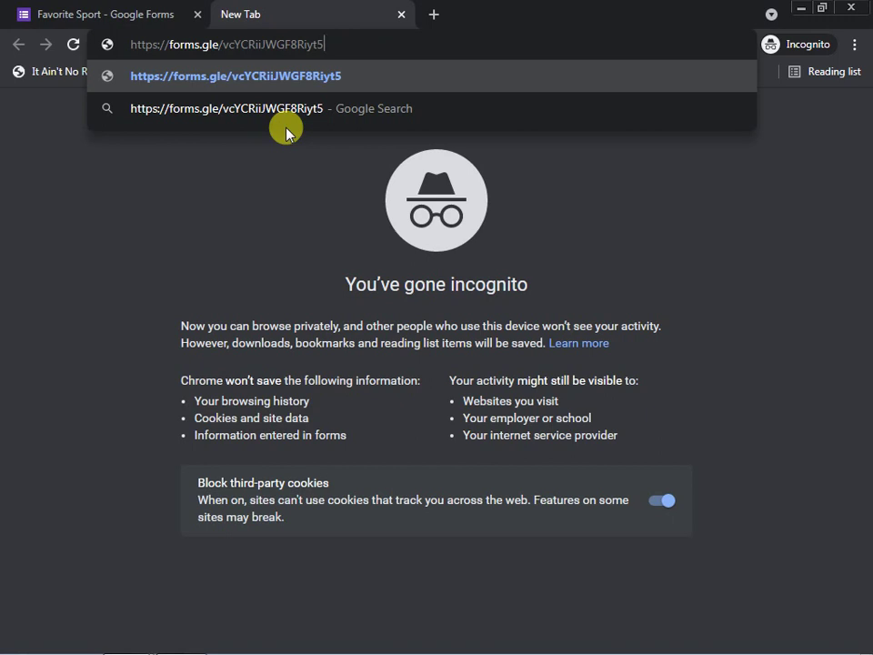
pyautogui.press('Return')
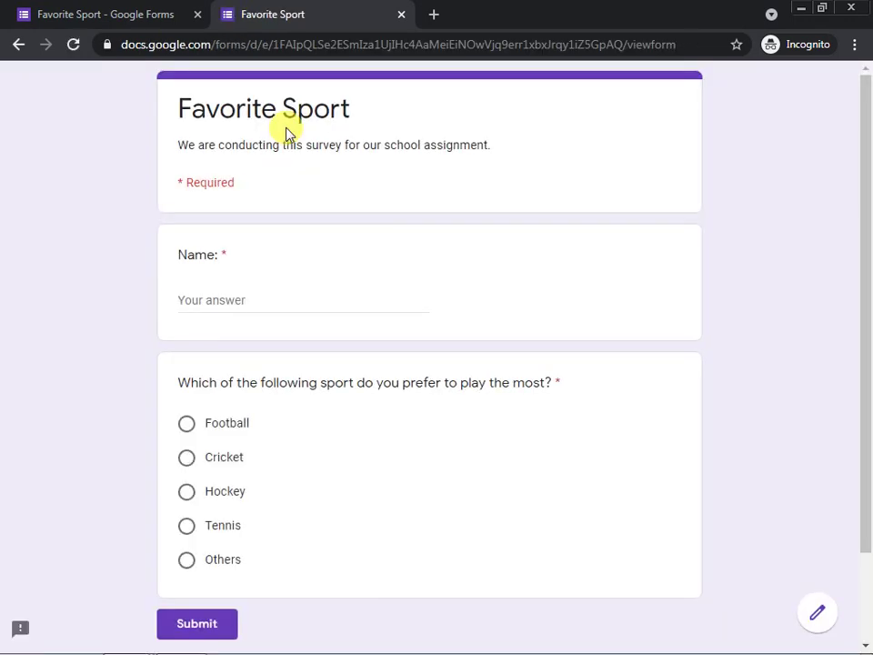
pyautogui.click(122, 11)
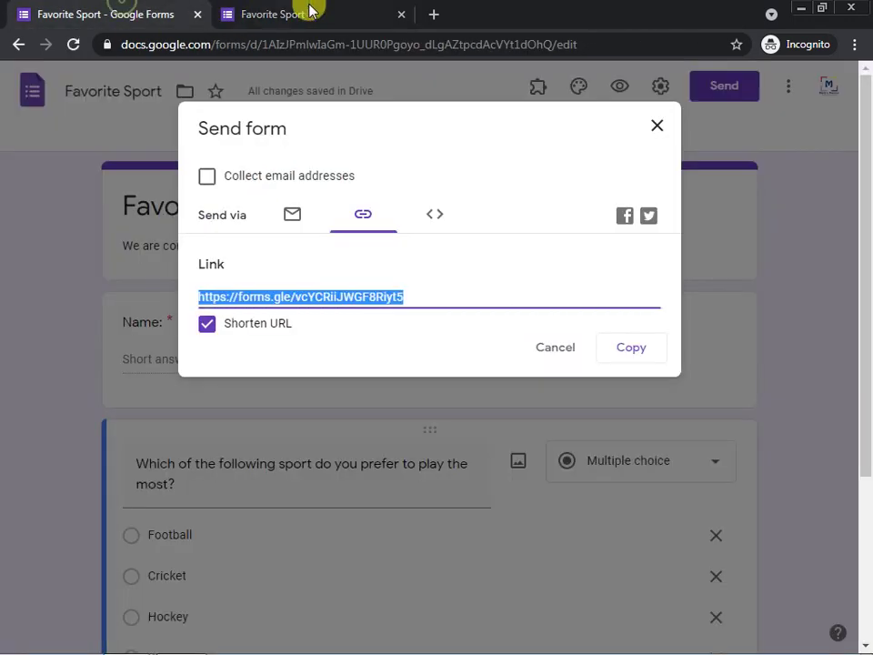
pyautogui.click(398, 22)
pyautogui.click(399, 15)
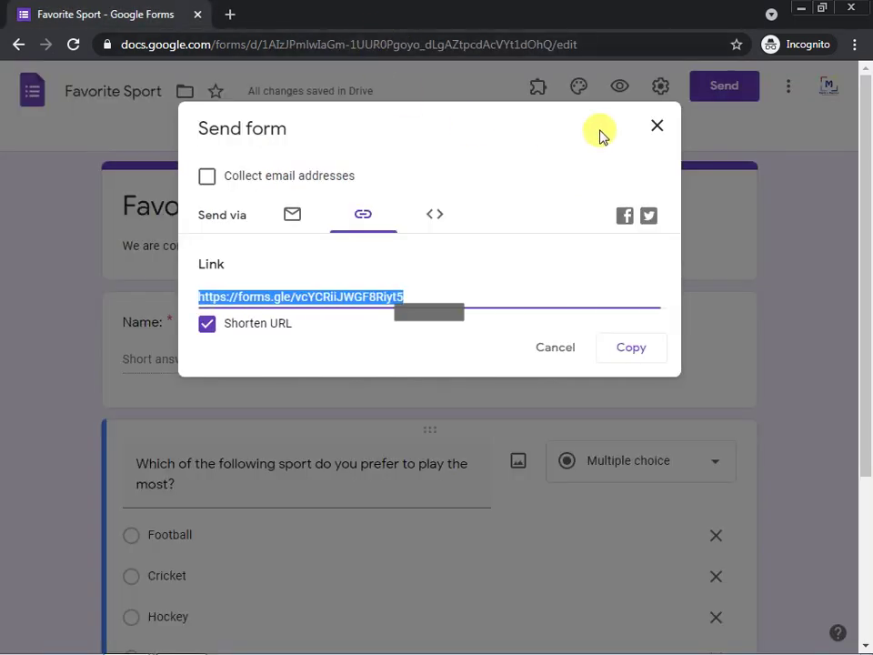
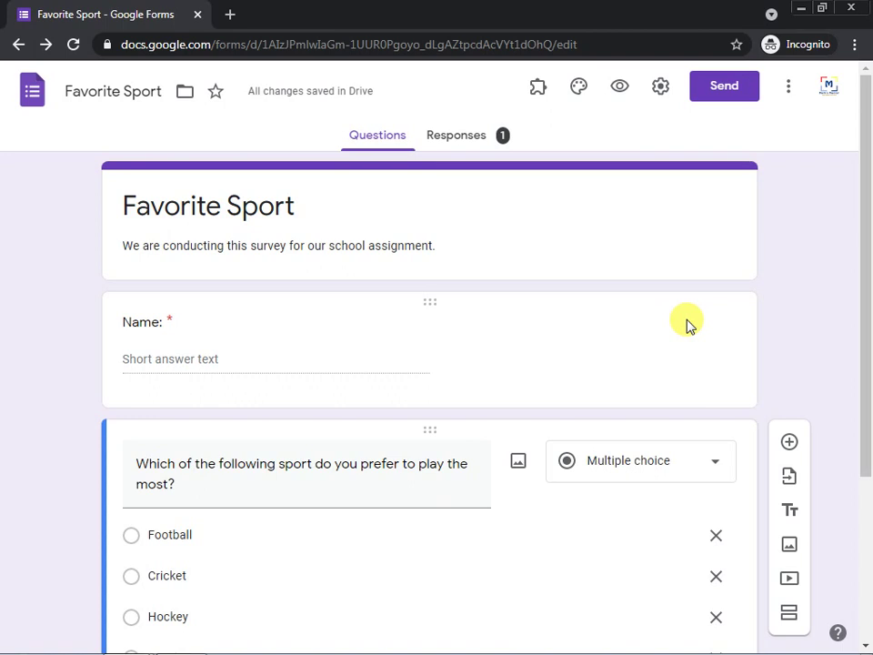
# Scroll through the Favorite Sport form to review its required Name and sport questions
pyautogui.scroll(-3, 240, 363)
pyautogui.scroll(3, 240, 362)
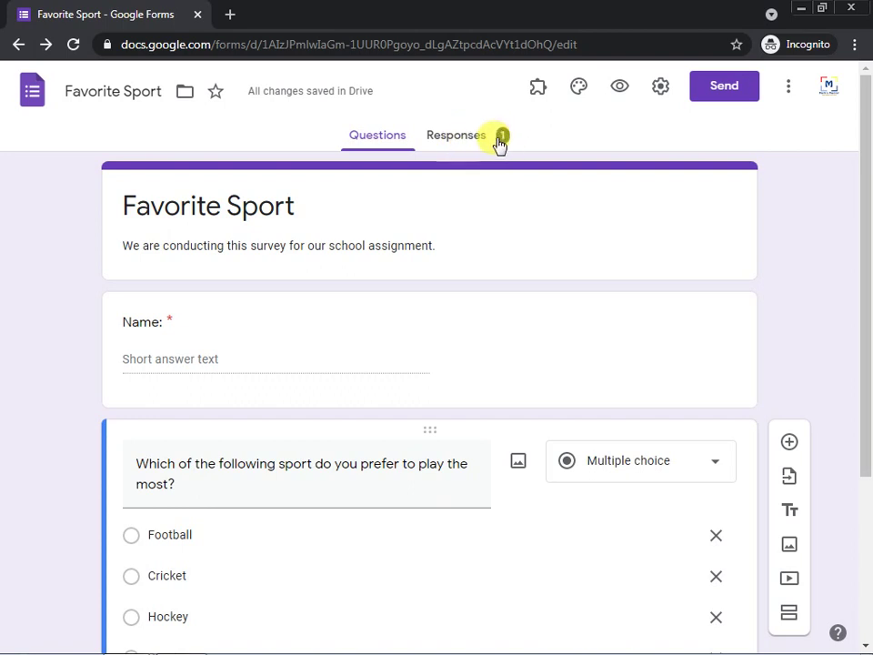
# Open the Responses summary and scroll through the one response and its pie chart (Cricket 100%)
pyautogui.click(468, 141)
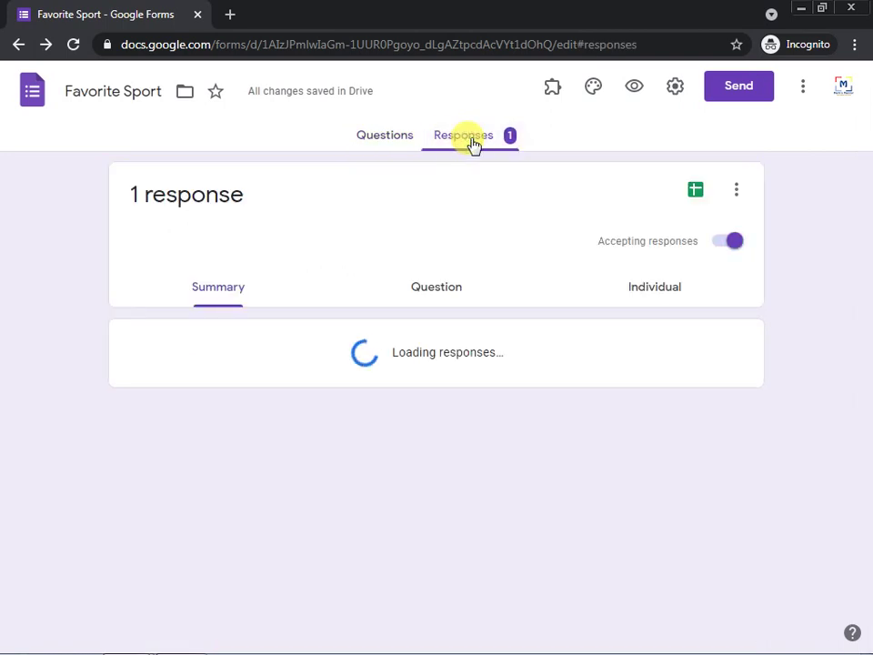
pyautogui.scroll(-2, 368, 491)
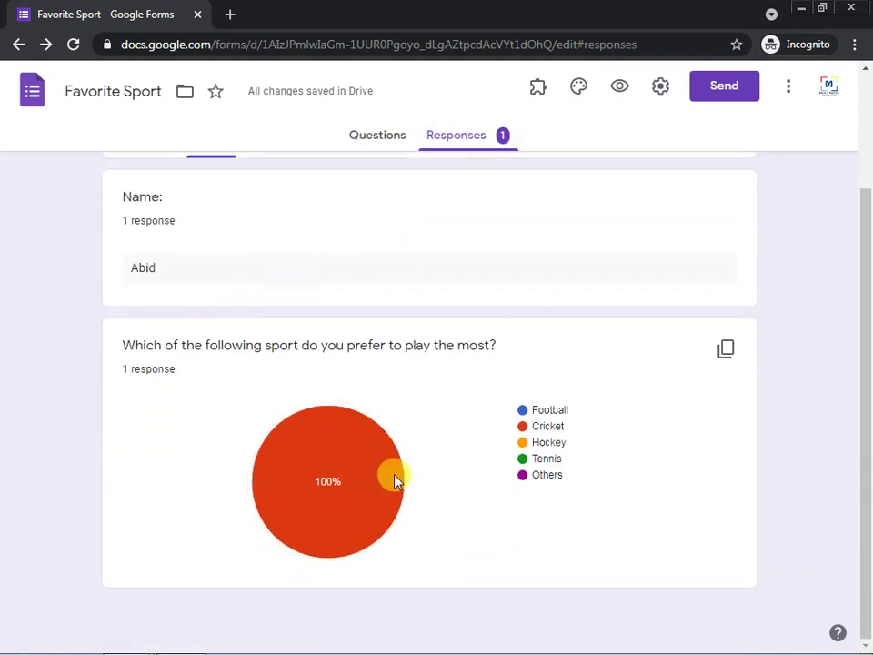
pyautogui.scroll(1, 411, 441)
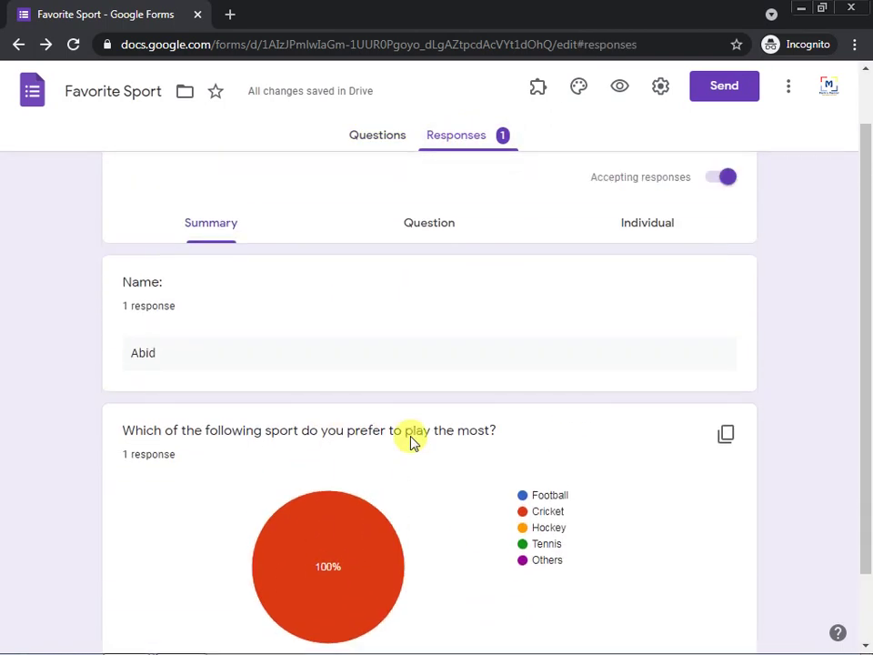
pyautogui.scroll(1, 358, 367)
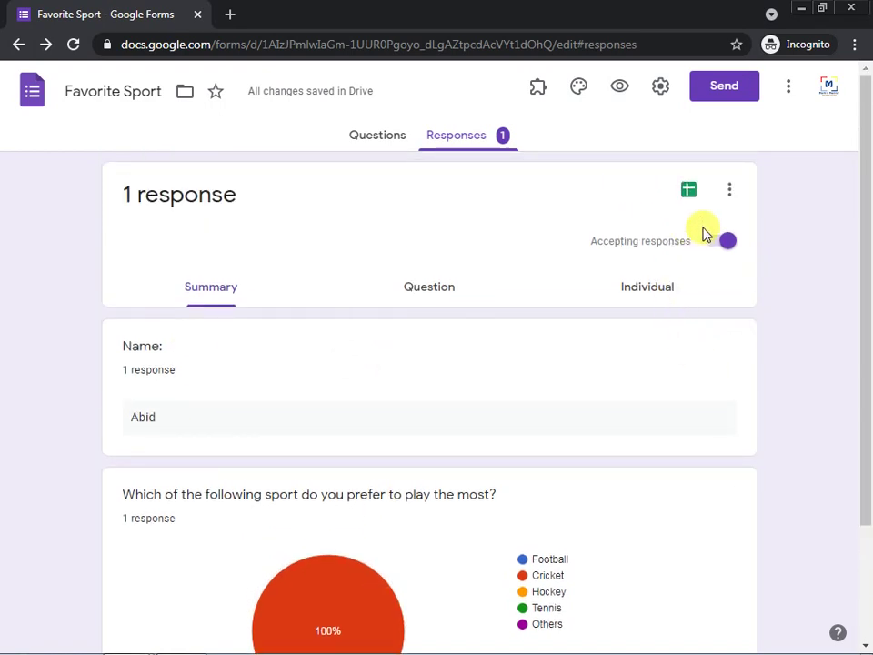
pyautogui.scroll(-1, 546, 441)
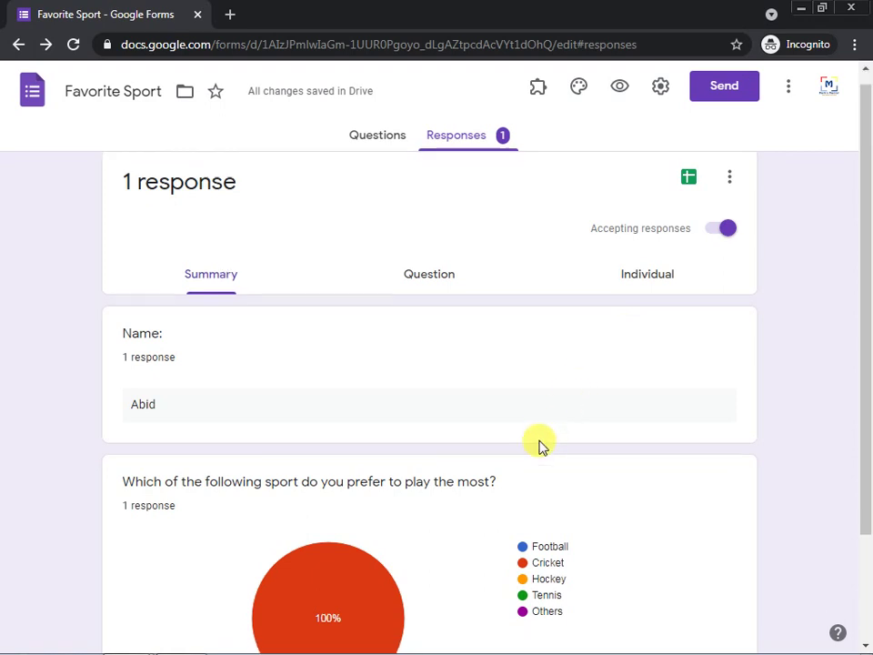
pyautogui.scroll(1, 534, 414)
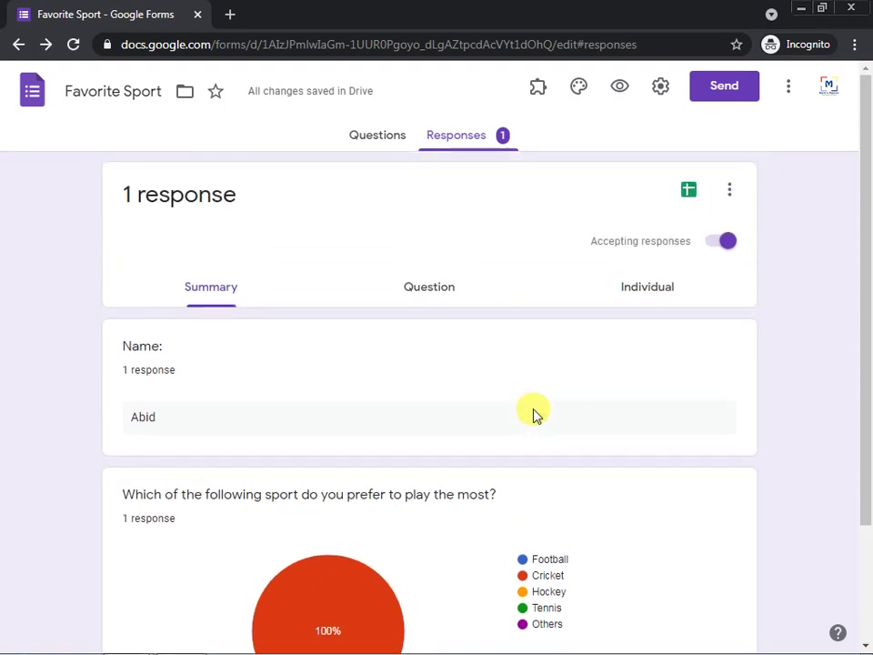
# Download the responses as Favorite Sport.csv.zip and open the downloaded archive
pyautogui.click(731, 197)
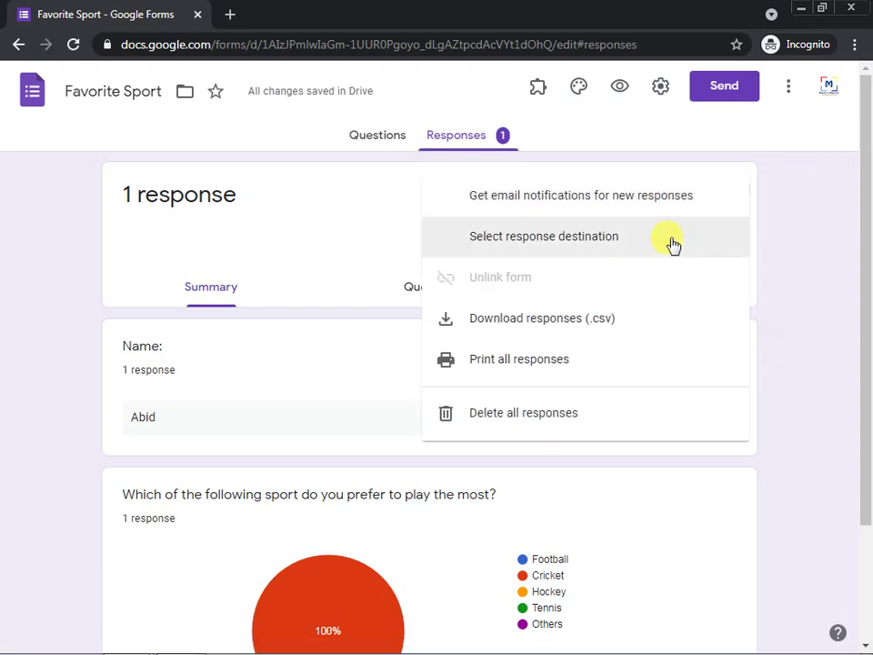
pyautogui.click(558, 325)
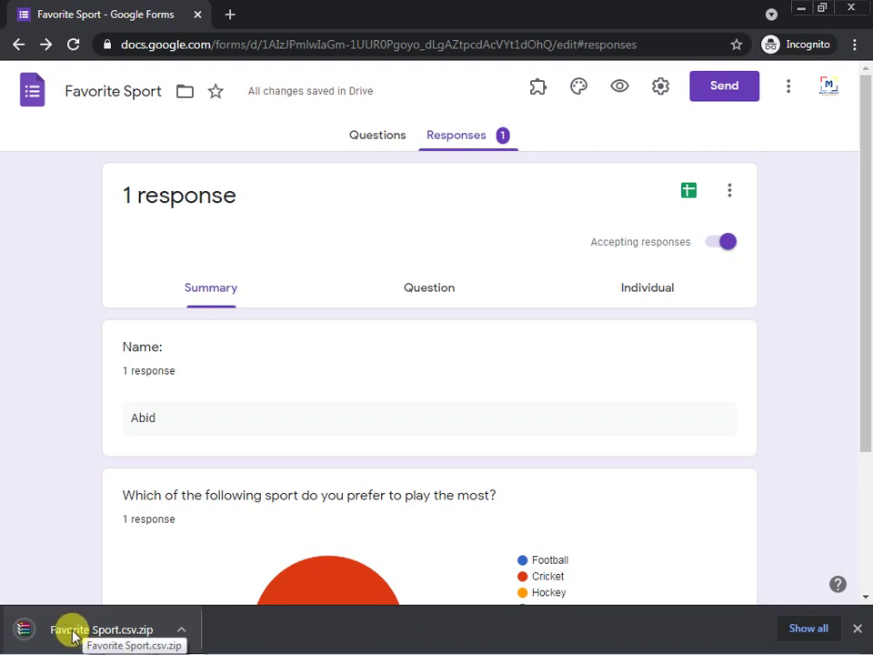
pyautogui.click(76, 635)
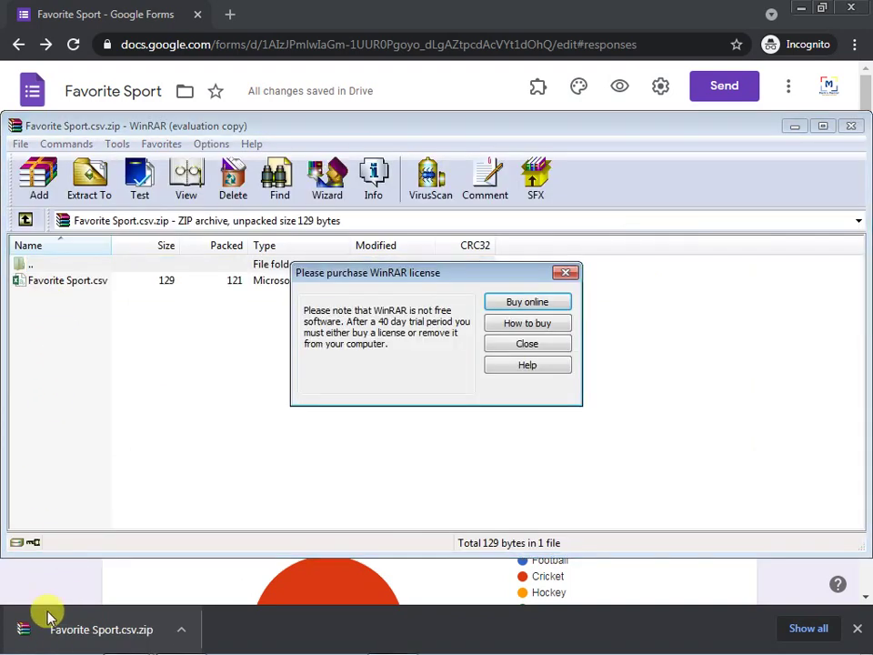
# Dismiss the WinRAR license reminder and open Favorite Sport.csv from the archive
pyautogui.click(566, 272)
pyautogui.doubleClick(41, 285)
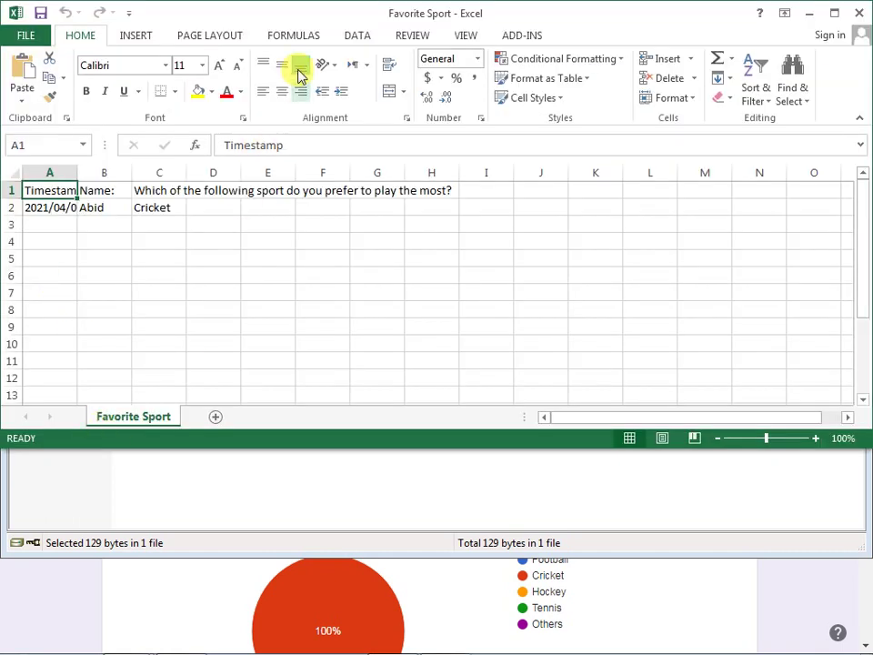
# Maximize Excel and check row 2's timestamp, respondent name and Cricket answer in A2–C2
pyautogui.doubleClick(293, 13)
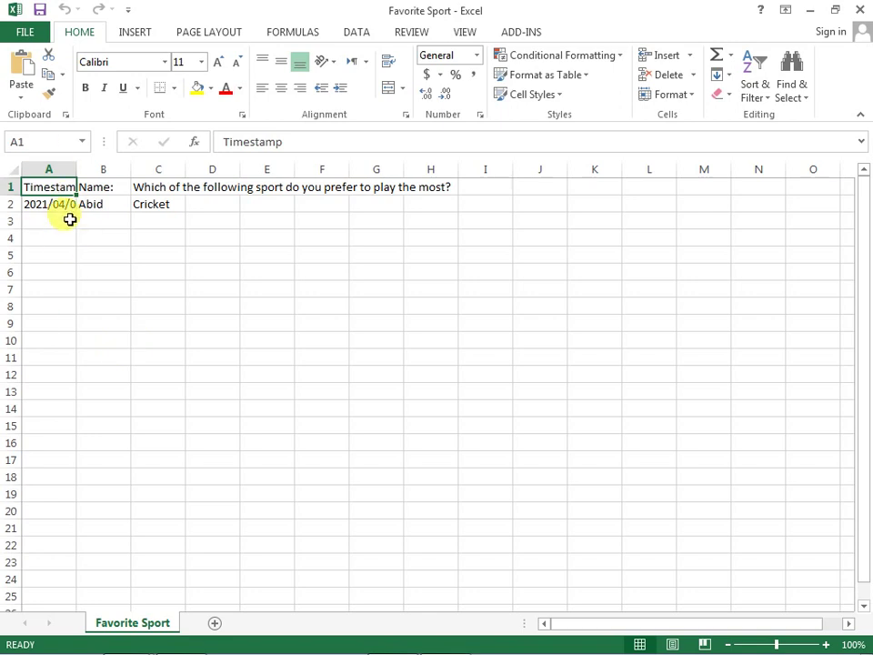
pyautogui.click(91, 207)
pyautogui.click(51, 206)
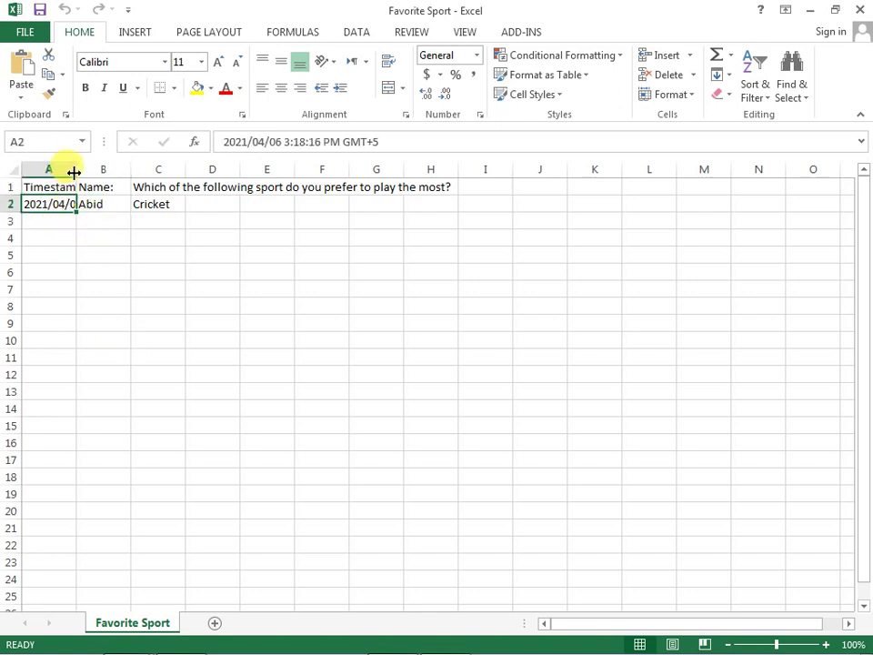
pyautogui.click(103, 204)
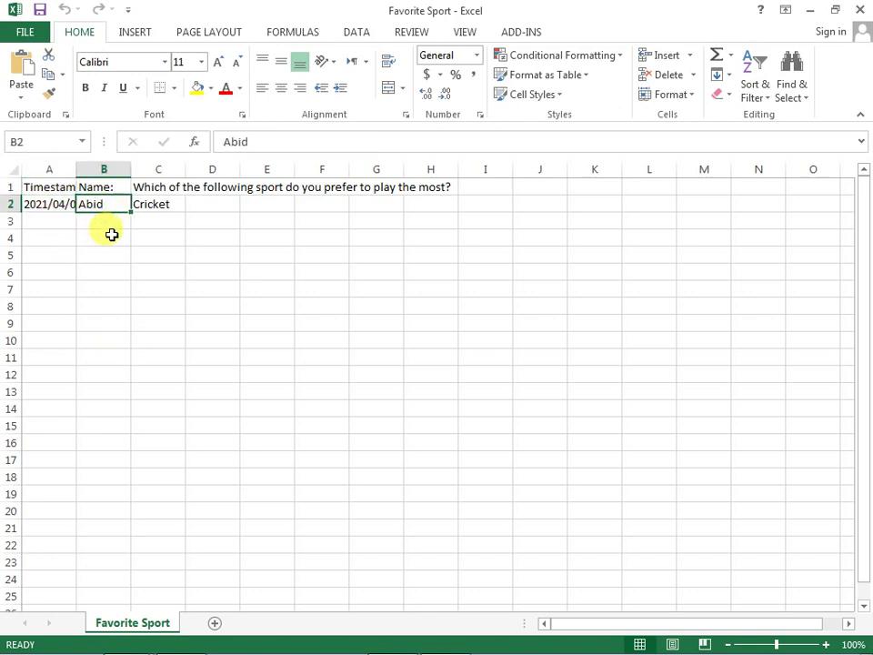
pyautogui.click(160, 208)
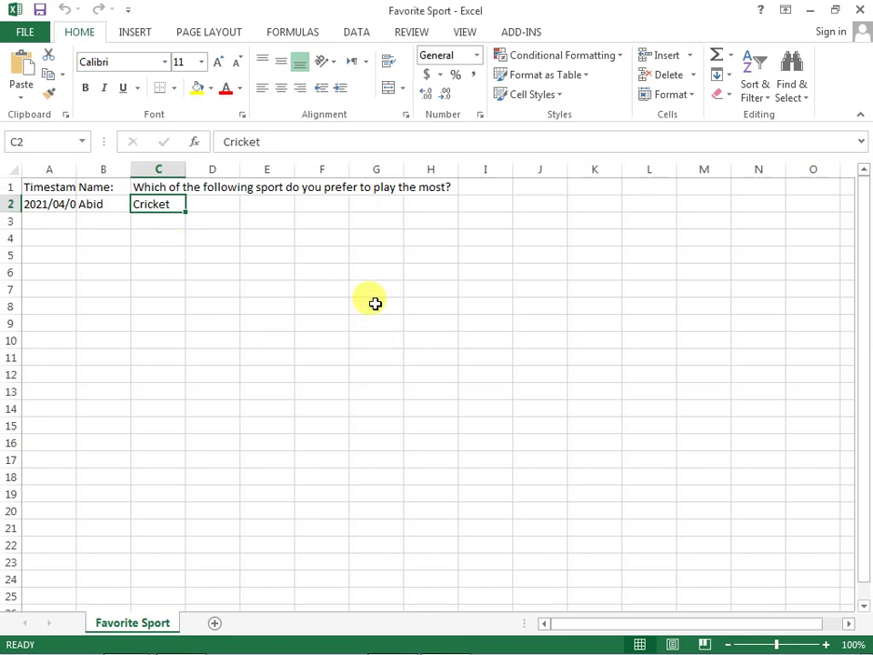
pyautogui.hotkey('alt', 'Tab')
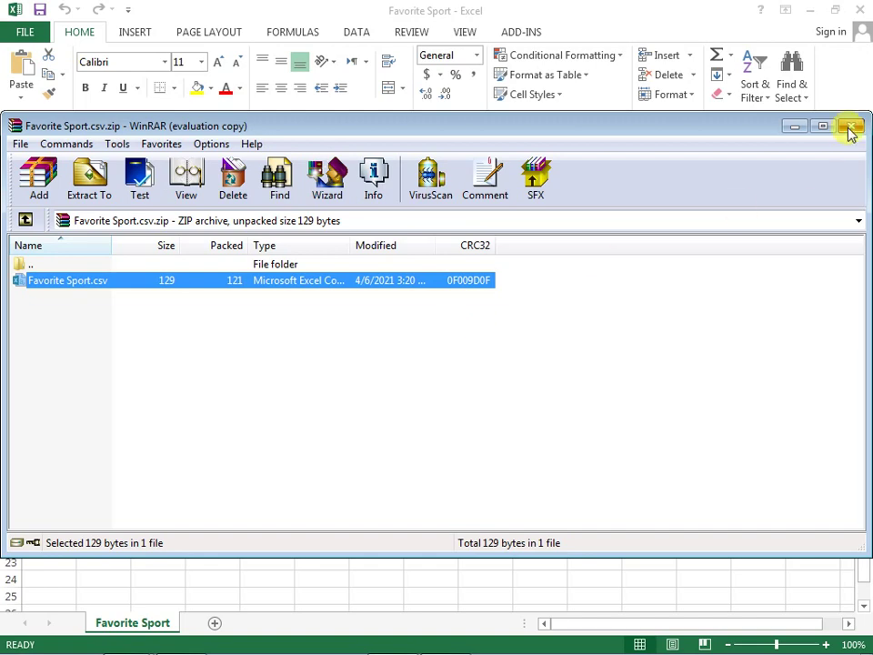
# Return to Chrome, load google.com in a new tab and close the Favorite Sport tab
pyautogui.click(849, 127)
pyautogui.hotkey('alt', 'Tab')
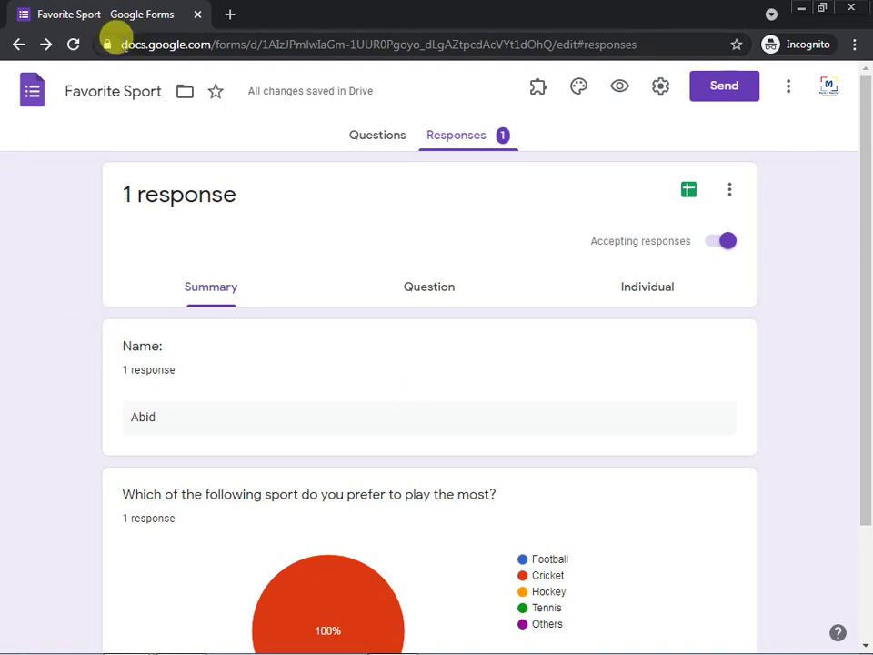
pyautogui.click(230, 15)
pyautogui.write('geogebra.org')
pyautogui.press('Return')
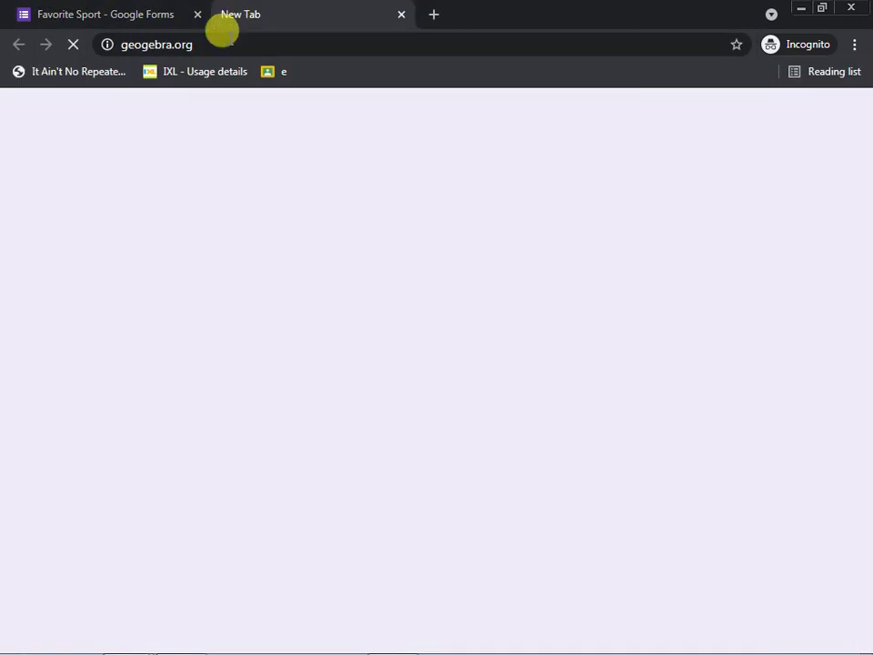
pyautogui.write('googl')
pyautogui.press('Return')
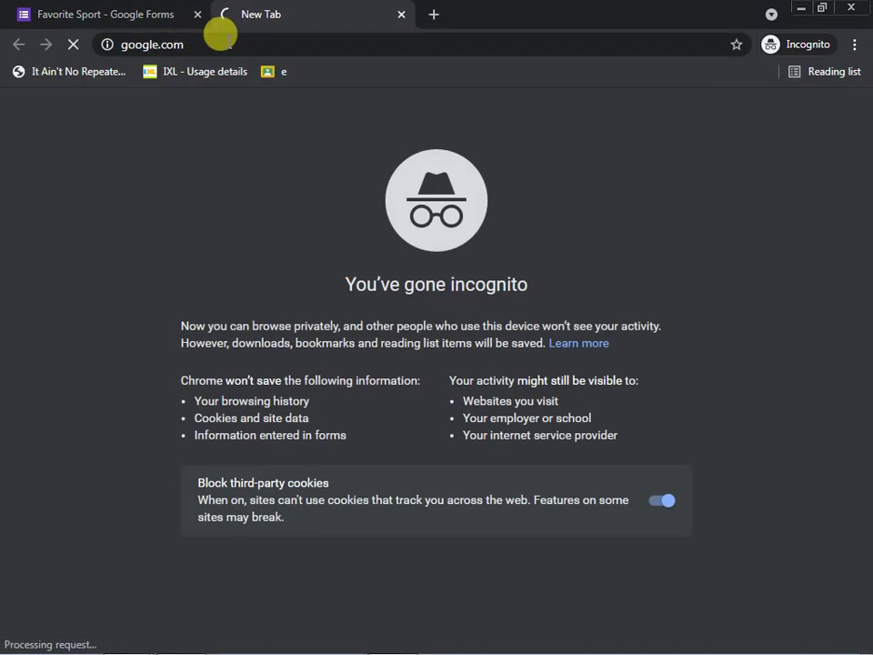
pyautogui.click(199, 16)
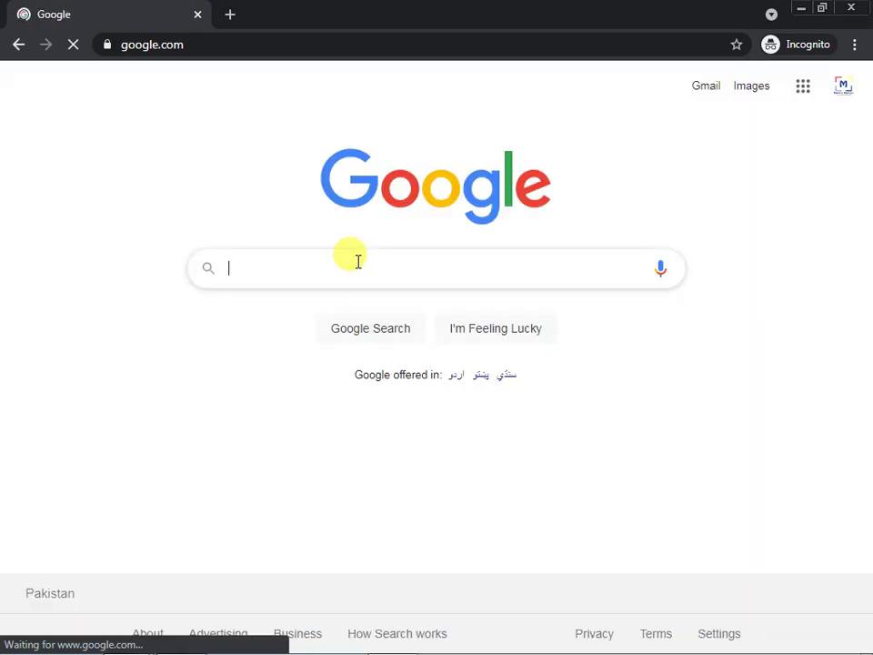
# Open Google Forms from the Google apps menu and start a Blank form
pyautogui.click(809, 93)
pyautogui.scroll(-5, 789, 242)
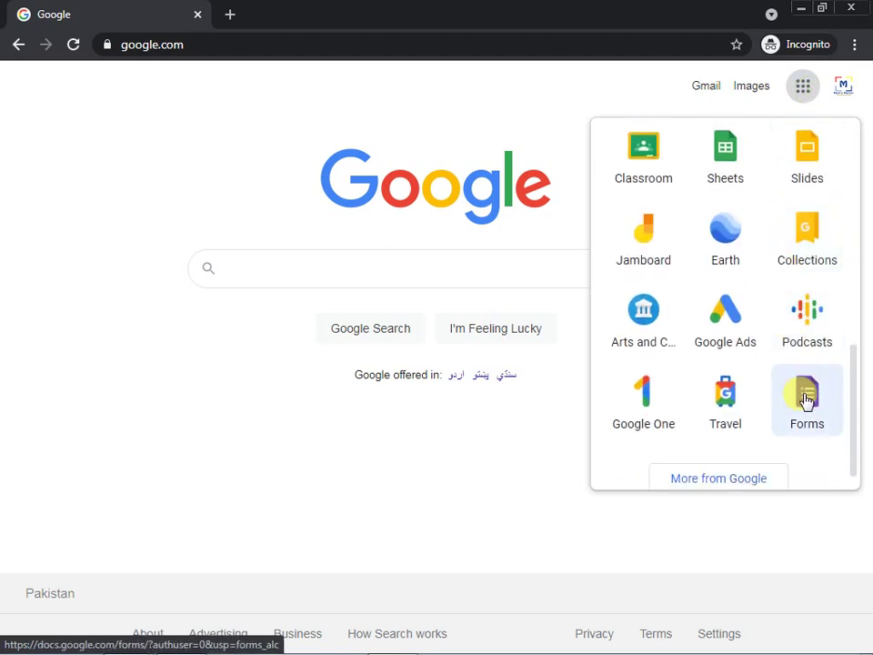
pyautogui.click(806, 400)
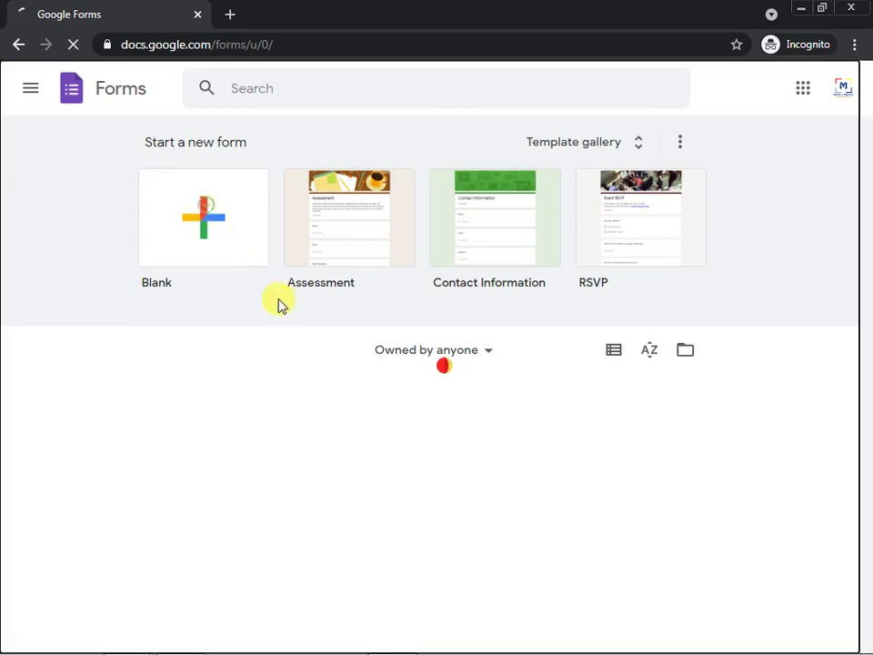
pyautogui.click(262, 278)
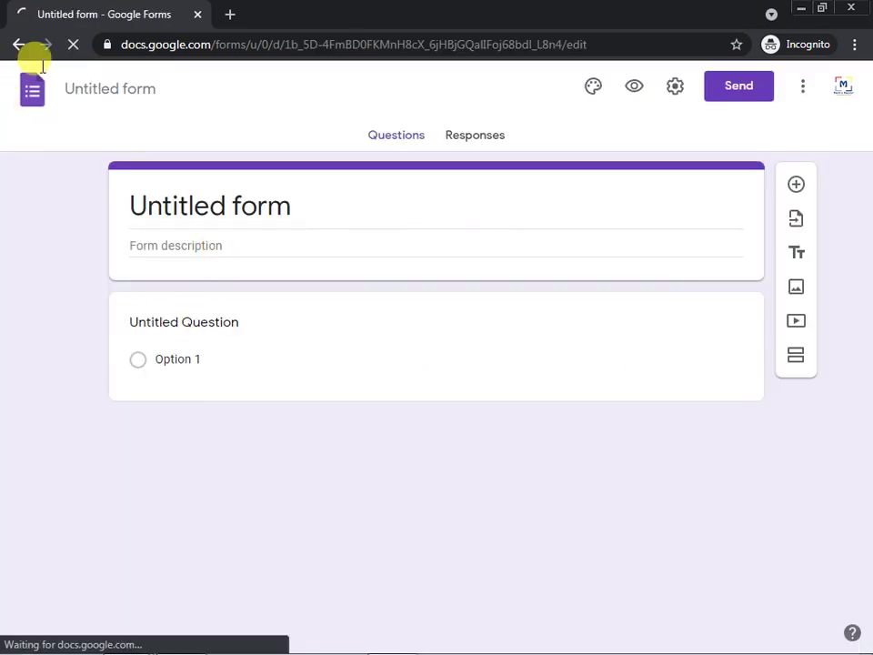
pyautogui.click(232, 386)
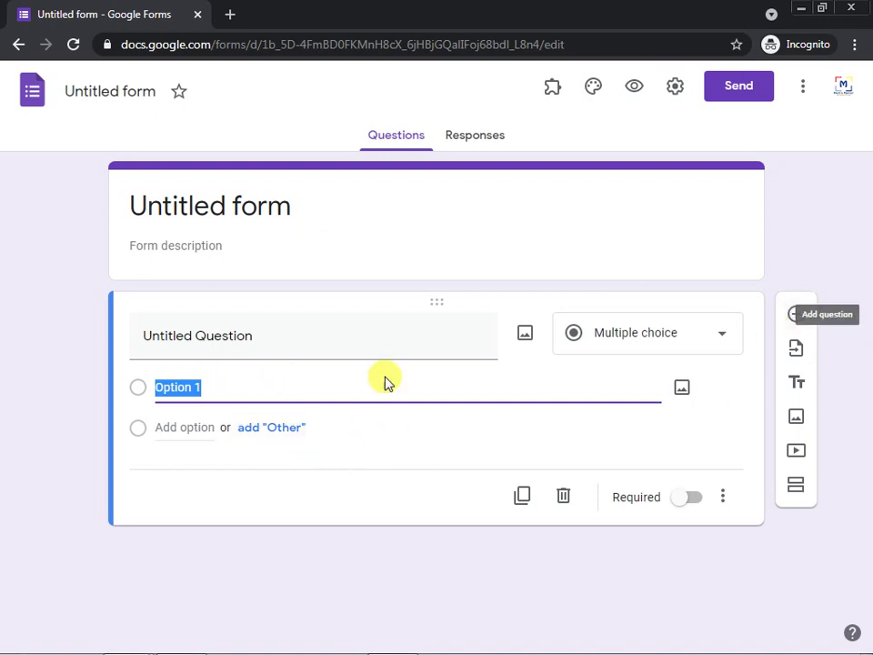
pyautogui.click(636, 339)
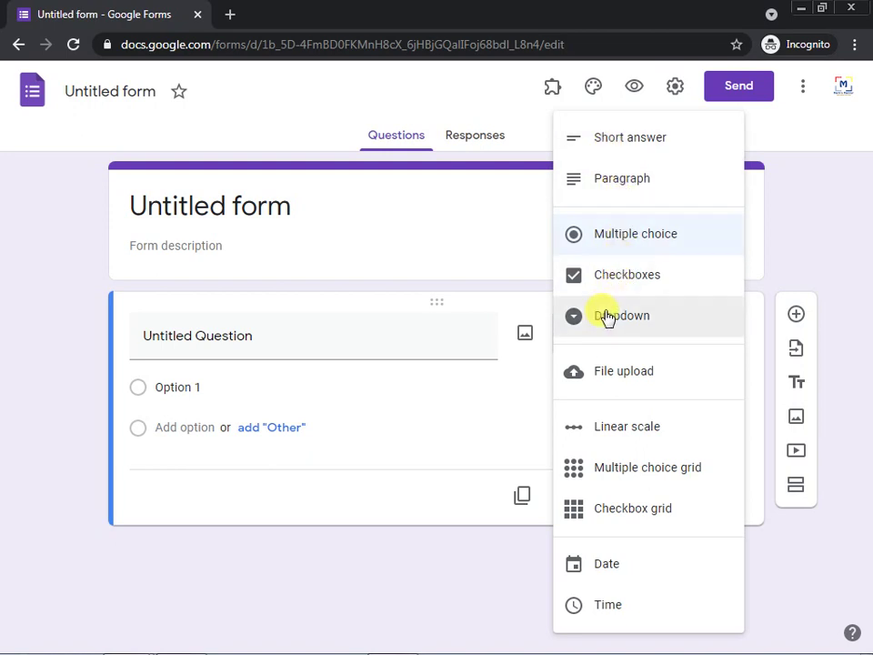
pyautogui.click(372, 458)
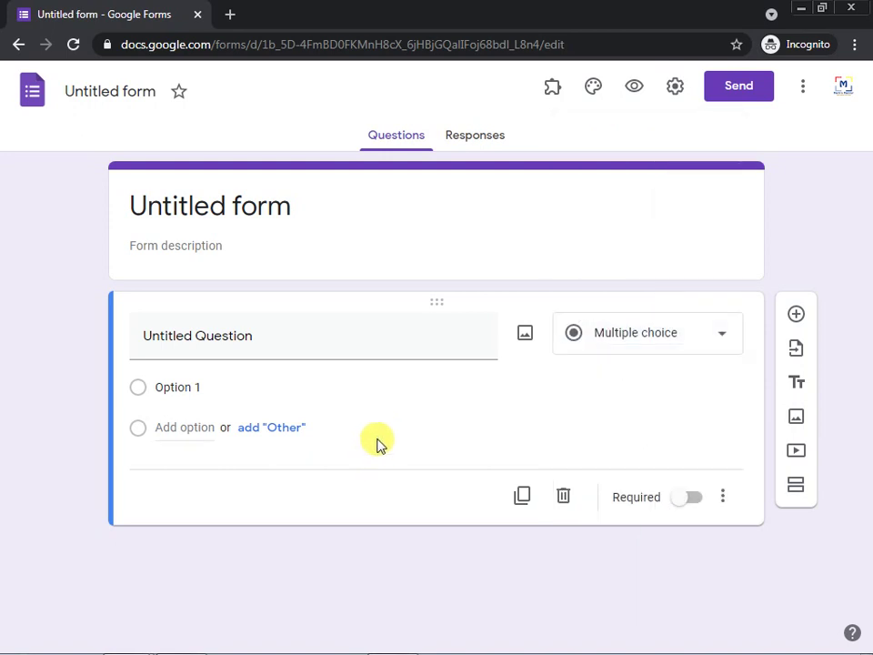
# Copy the Untitled form's shortened share link and close the Send form dialog
pyautogui.click(733, 96)
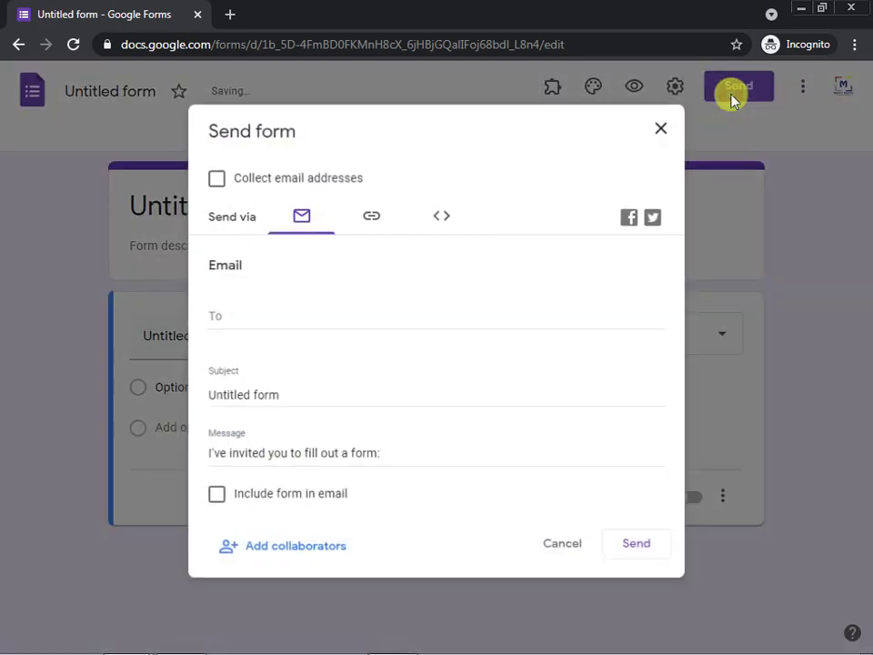
pyautogui.click(370, 221)
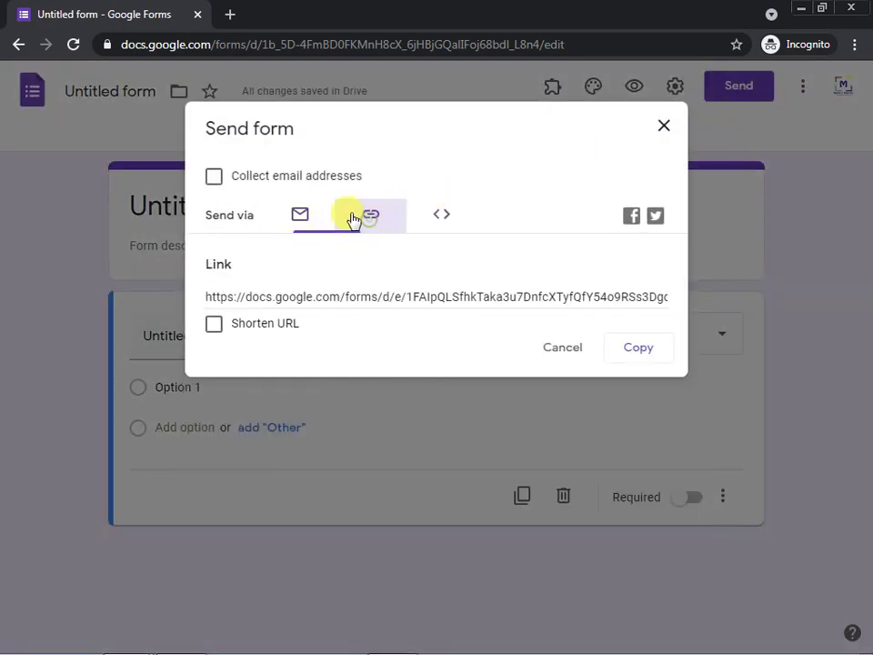
pyautogui.click(244, 326)
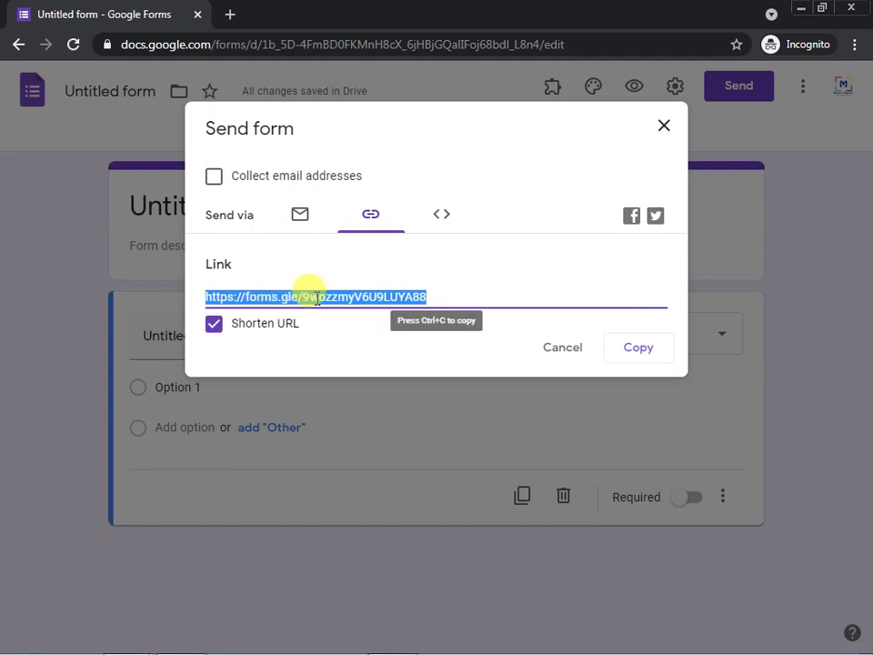
pyautogui.click(640, 350)
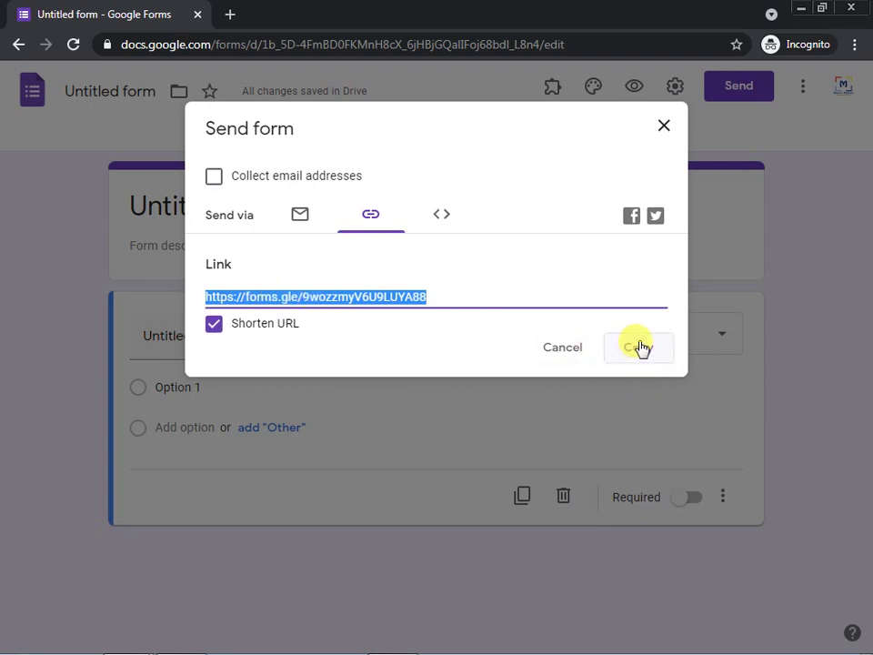
pyautogui.click(664, 126)
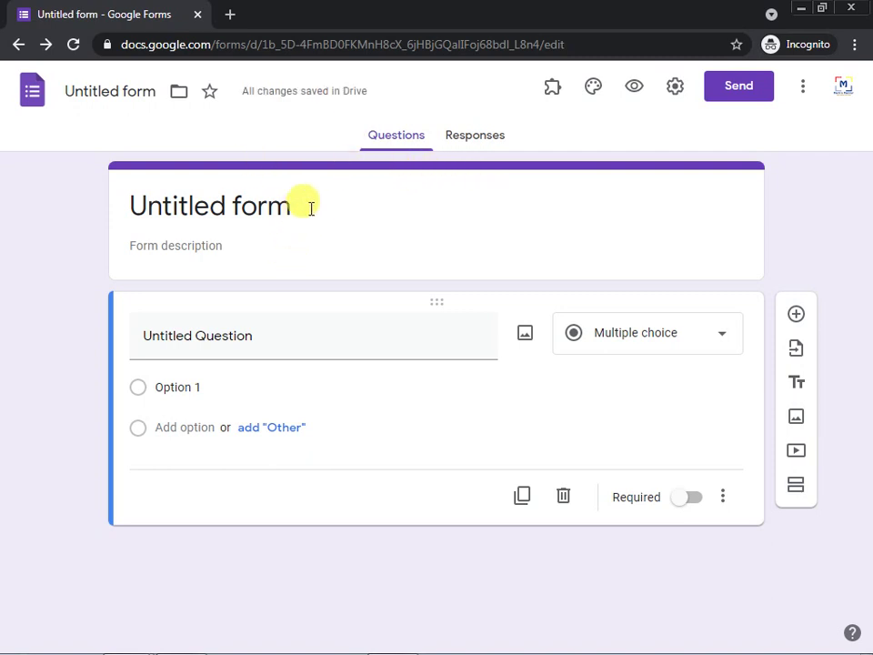
# View the new form's Responses tab, then go back twice to leave the form
pyautogui.click(491, 145)
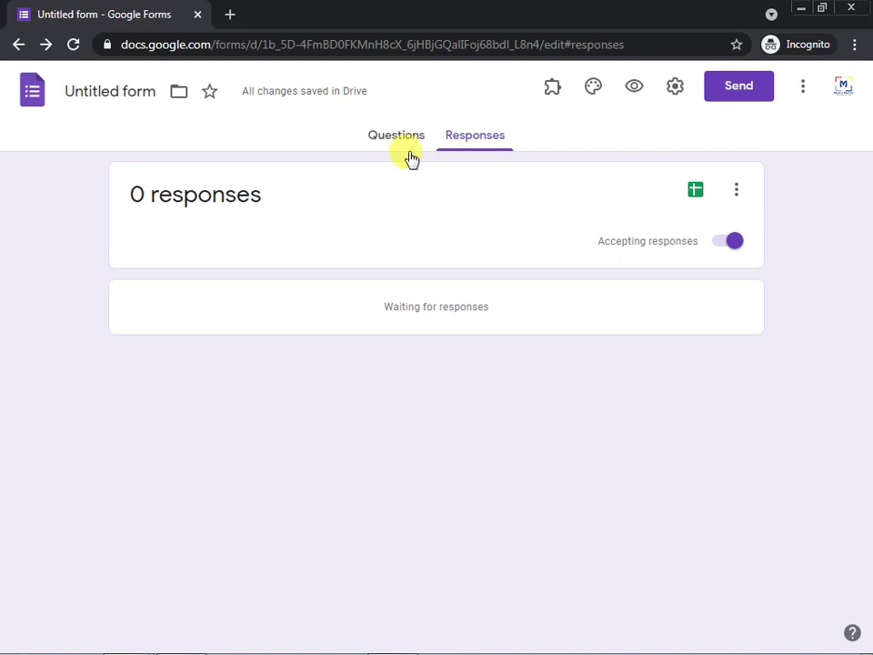
pyautogui.click(16, 45)
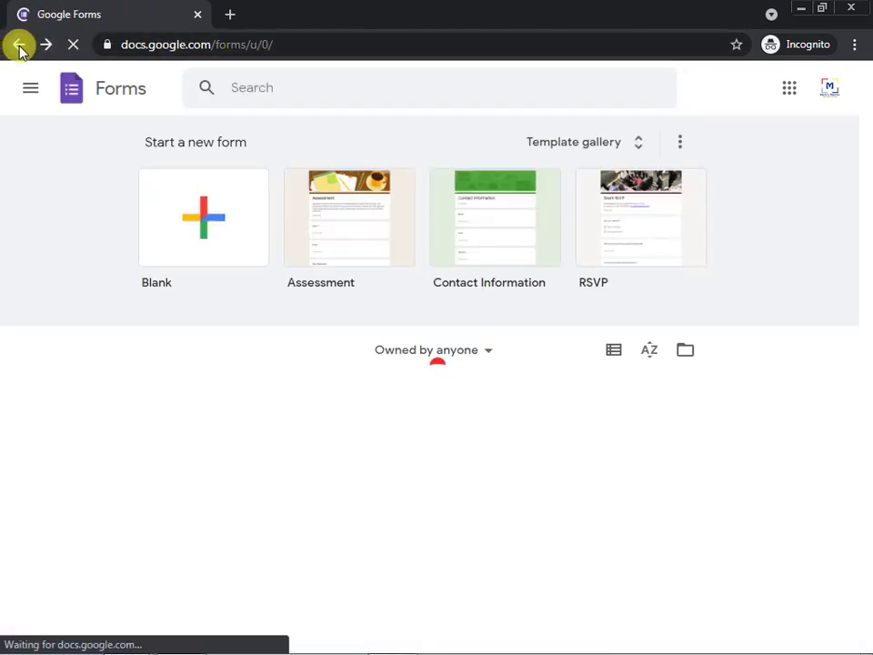
pyautogui.click(16, 45)
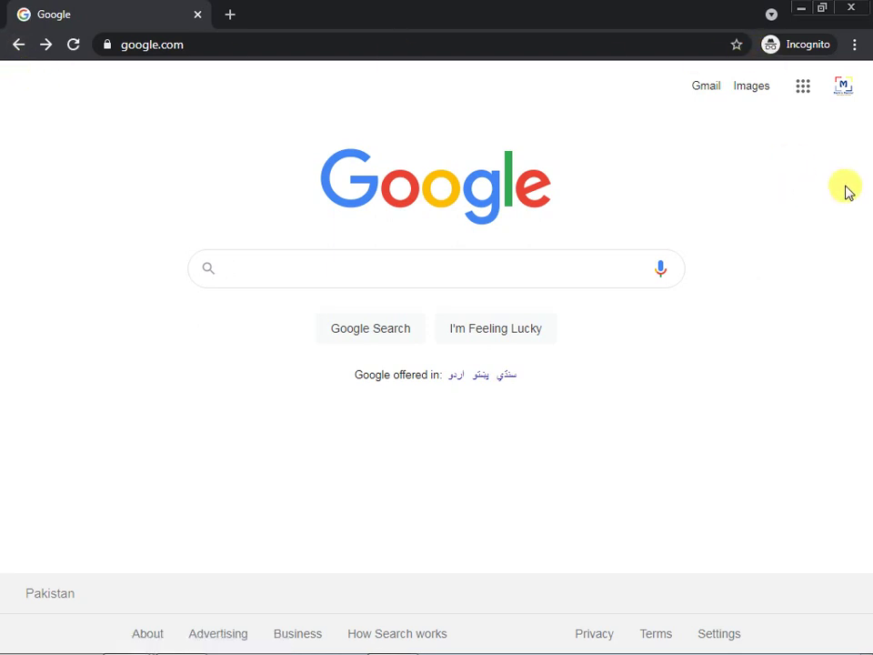
# Reopen Google Forms from the apps grid and pick the Favorite Sport card under Recent forms
pyautogui.click(801, 87)
pyautogui.scroll(-5, 794, 278)
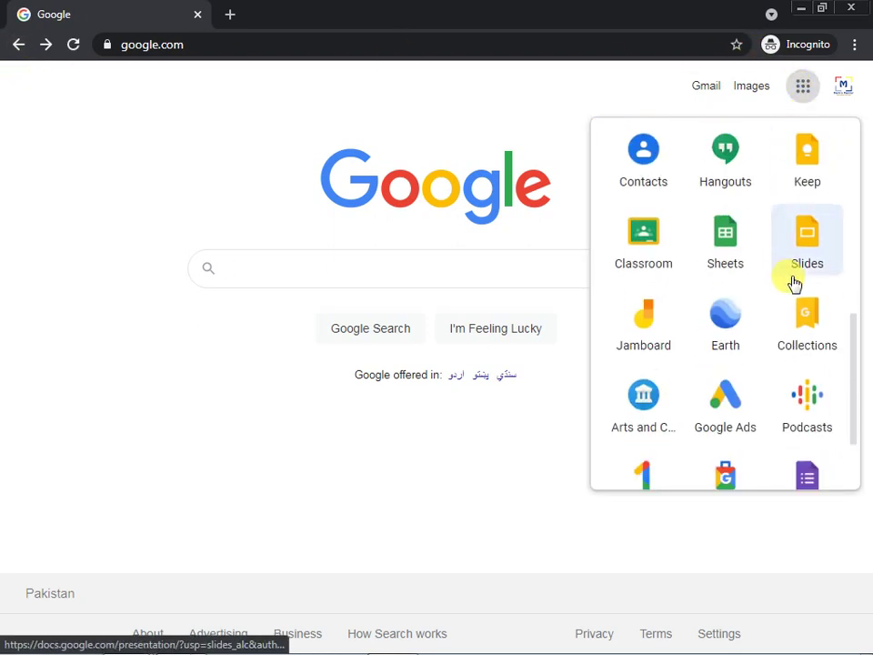
pyautogui.click(797, 477)
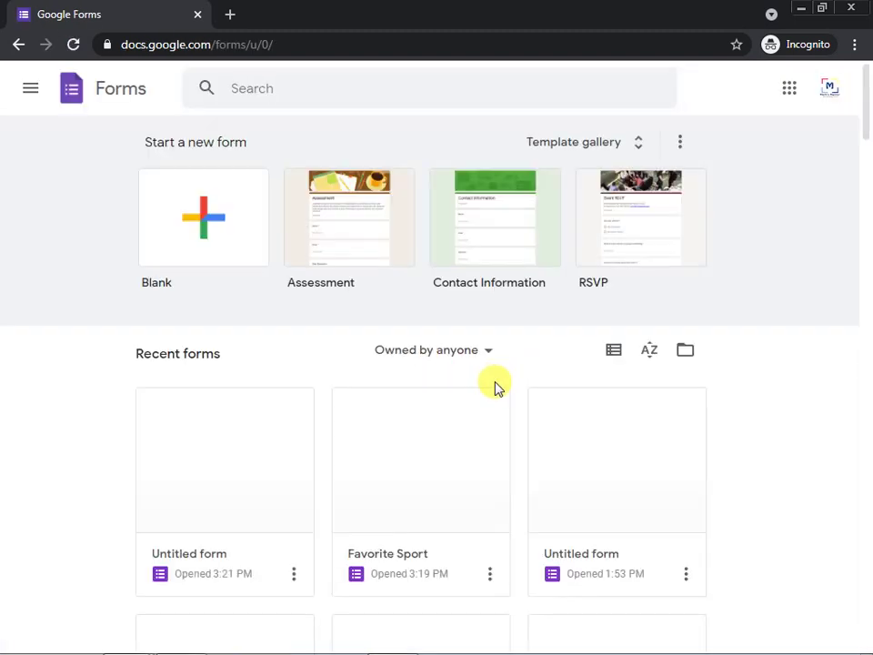
pyautogui.scroll(-2, 388, 397)
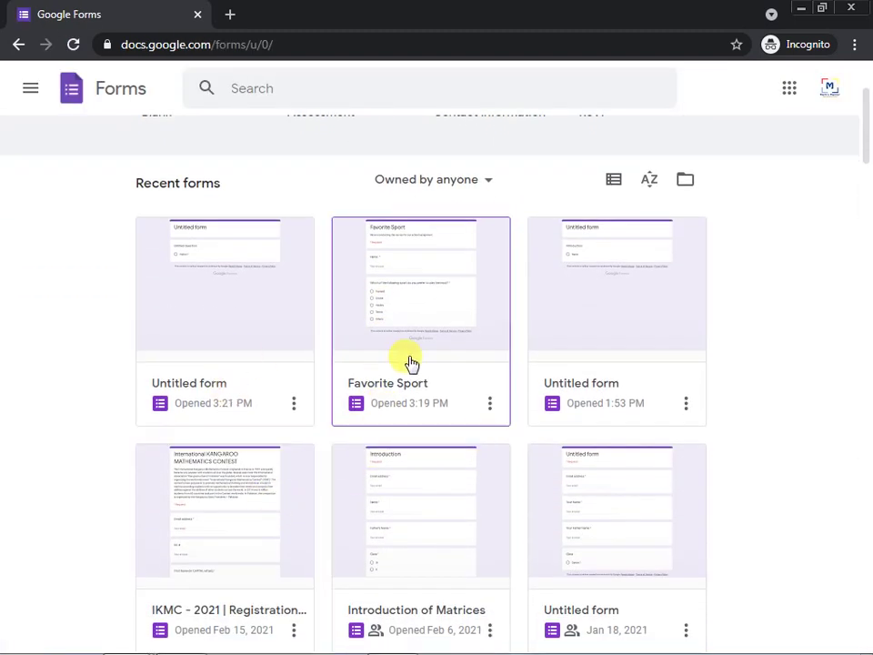
pyautogui.scroll(2, 408, 367)
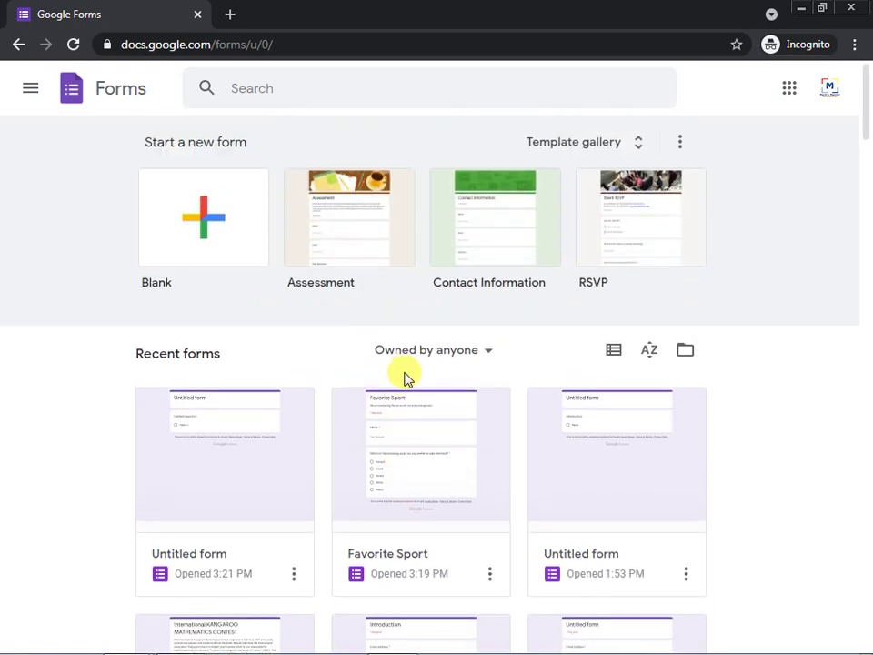
pyautogui.scroll(-1, 421, 451)
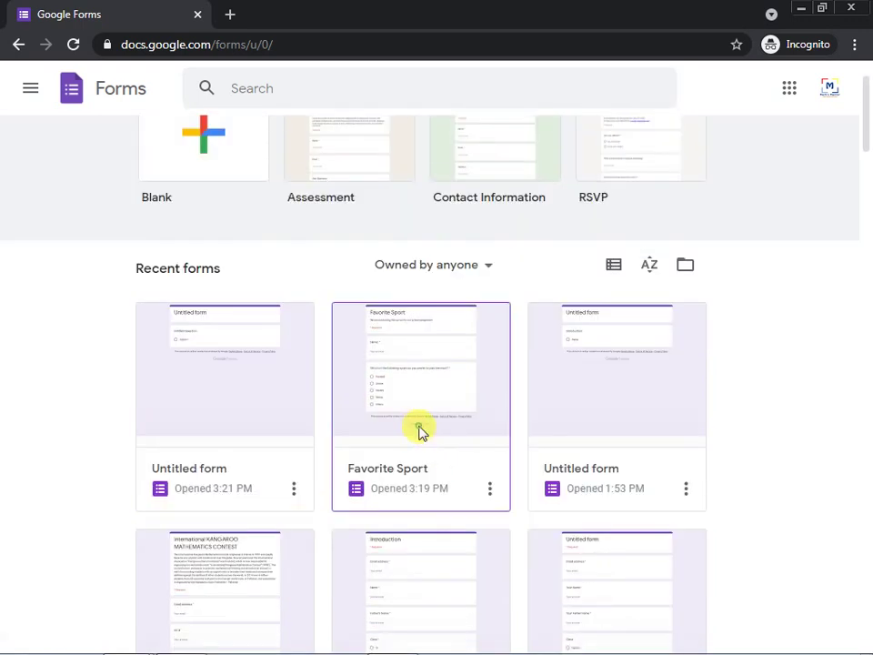
pyautogui.click(418, 430)
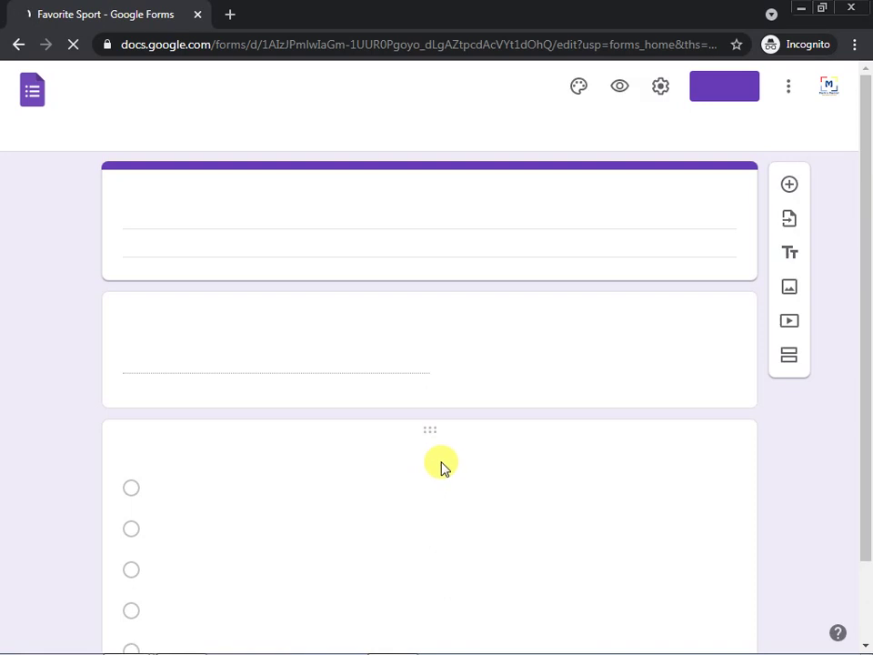
# Show the Favorite Sport Responses summary with 1 response and Cricket at 100%
pyautogui.click(460, 139)
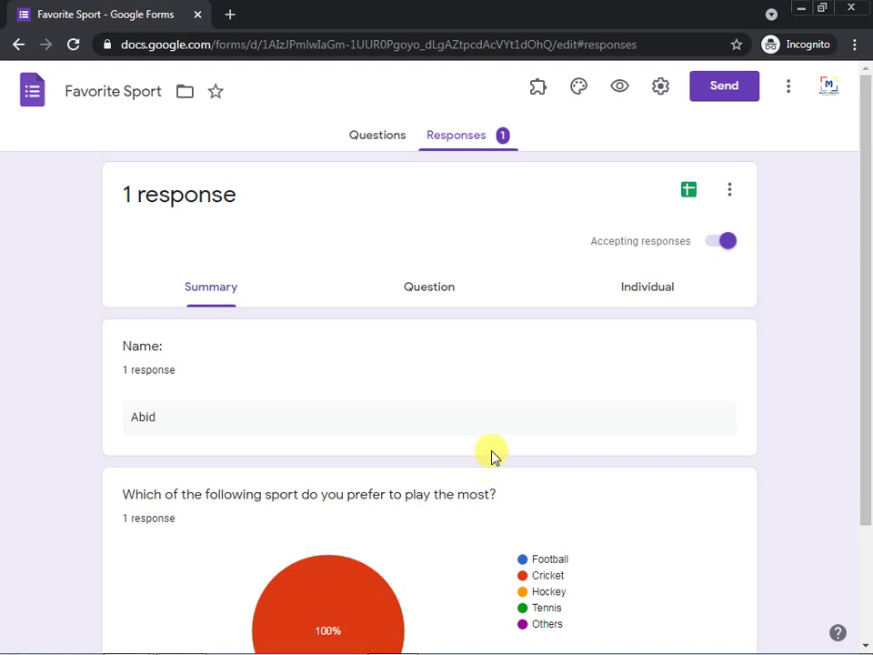
pyautogui.scroll(-1, 488, 462)
pyautogui.scroll(1, 488, 461)
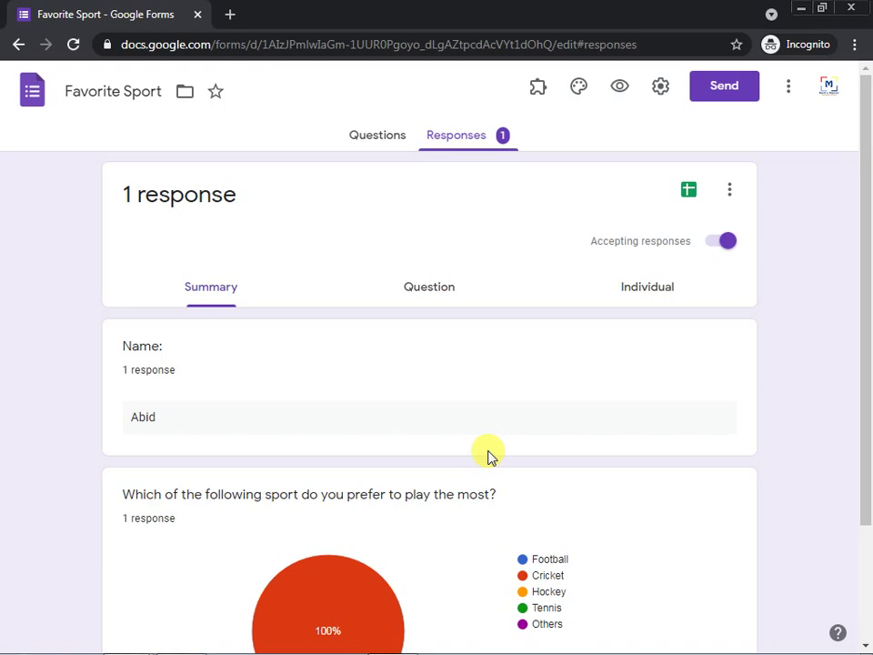